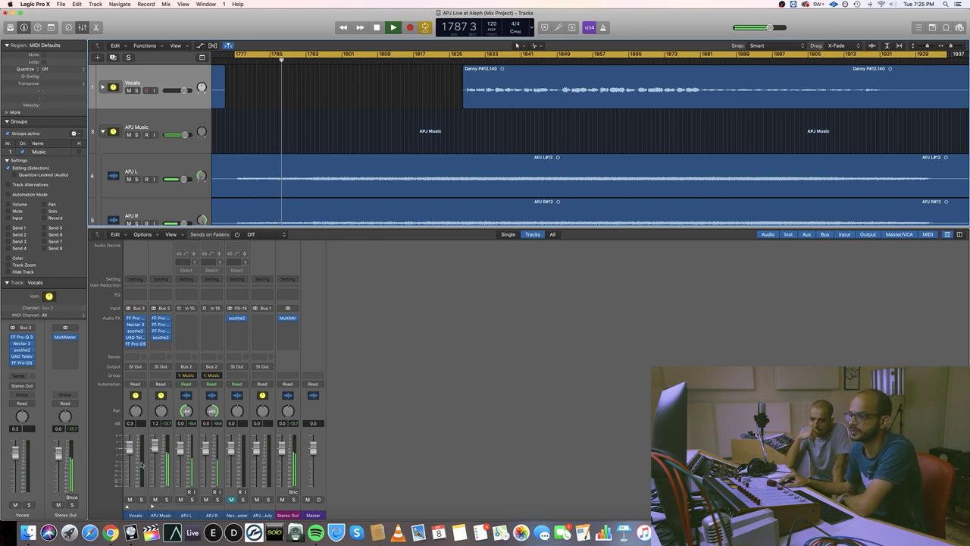
Switch to Console to check the Apollo channel overview, and return to the Logic Pro X arrangement
{"action": "key", "text": "super+Tab"}
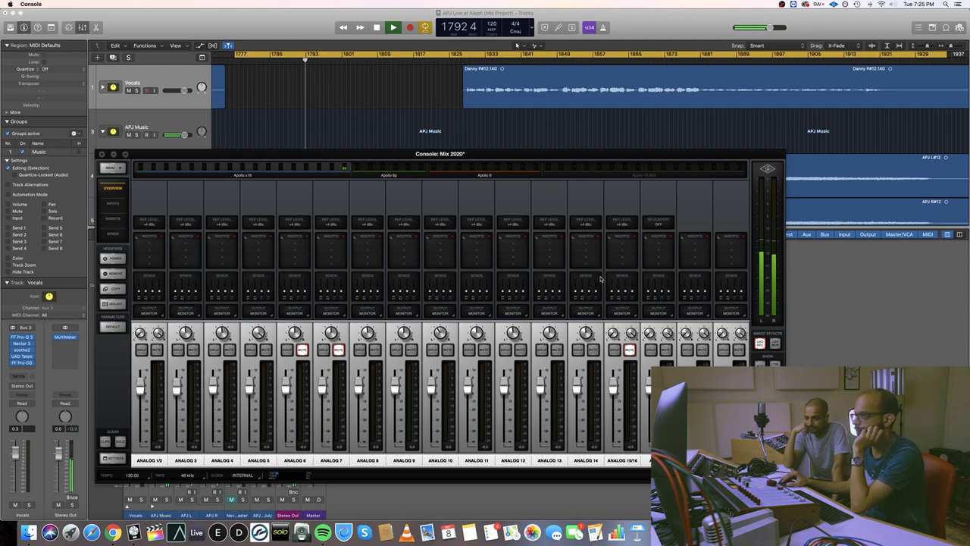
{"action": "left_click", "coordinate": [309, 14]}
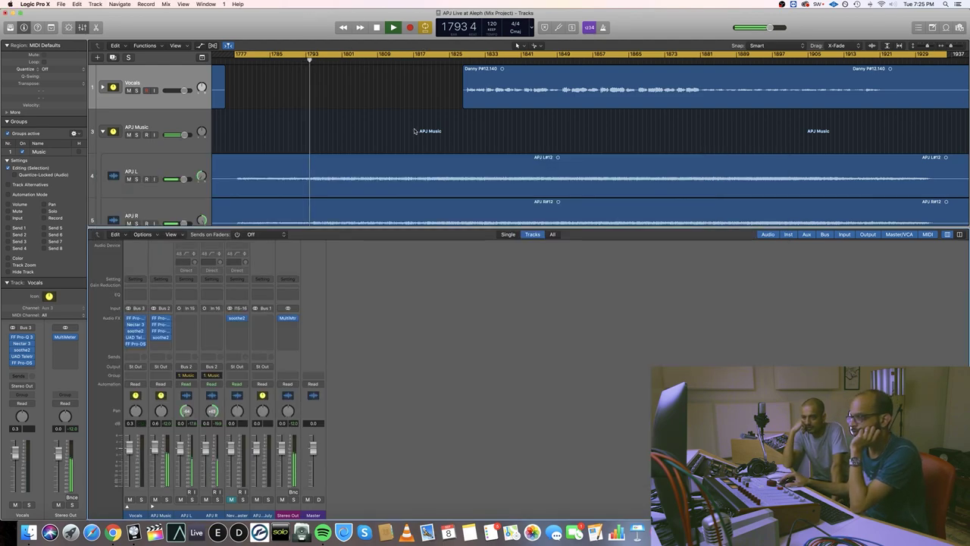
{"action": "scroll", "coordinate": [416, 131], "scroll_direction": "right", "scroll_amount": 3}
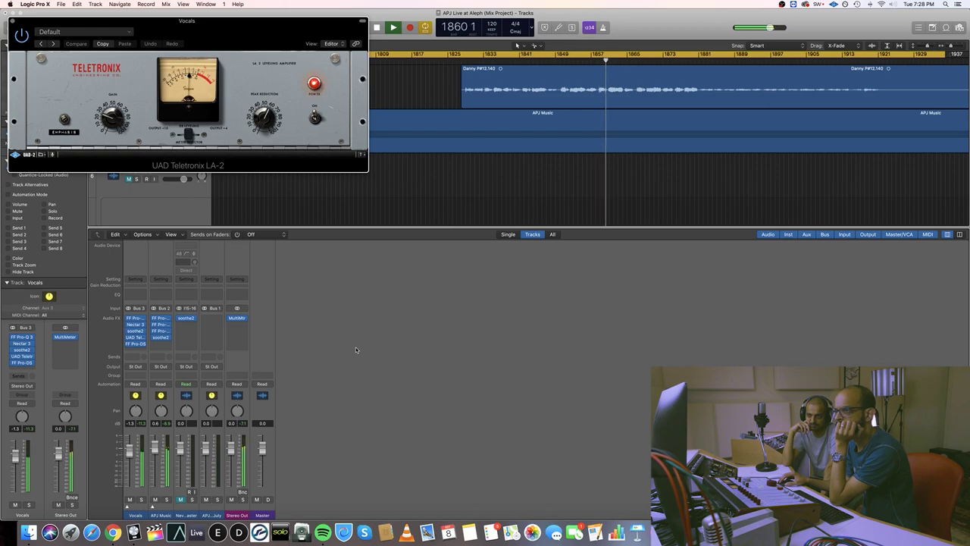
Raise the peak reduction slightly on the Vocals channel's UAD Teletronix LA-2 and close the plug-in
{"action": "left_click_drag", "start_coordinate": [251, 128], "coordinate": [250, 110]}
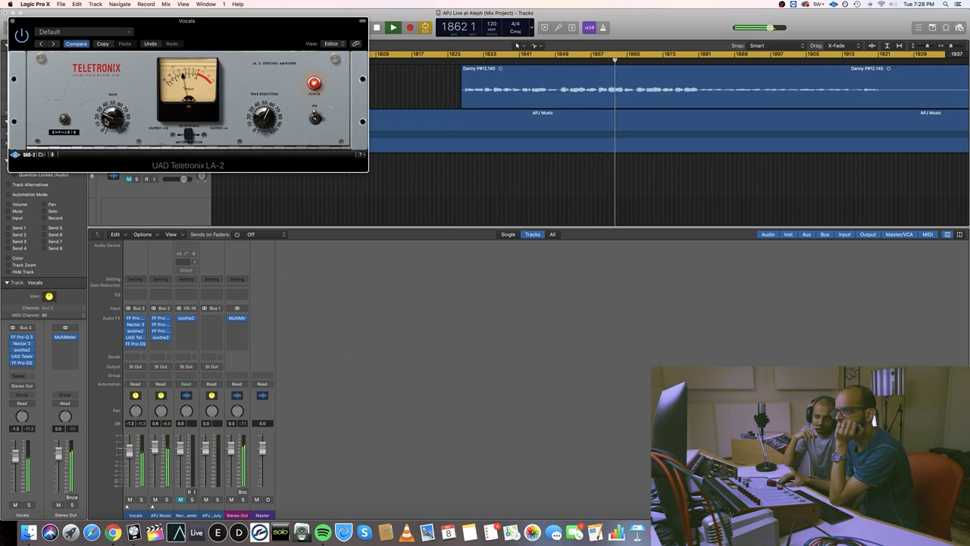
{"action": "left_click", "coordinate": [13, 20]}
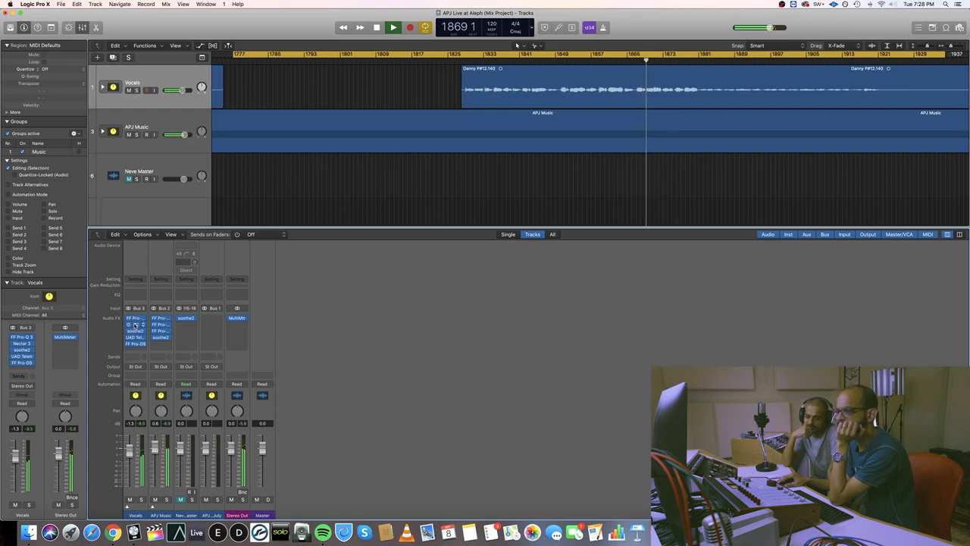
Lower the gain of the bell band near 1 kHz slightly in the Vocals channel's FF Pro-Q 3 and close the equalizer
{"action": "left_click", "coordinate": [134, 319]}
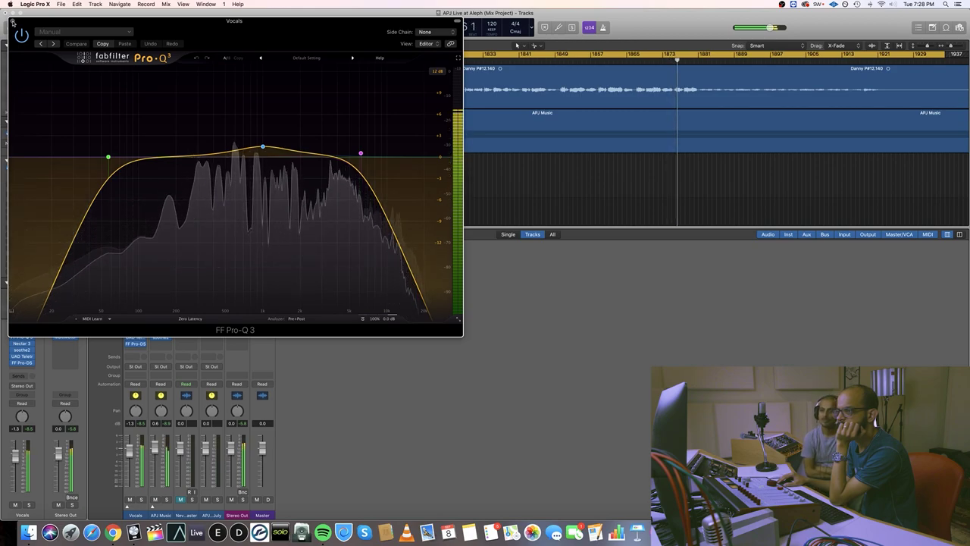
{"action": "mouse_move", "coordinate": [263, 148]}
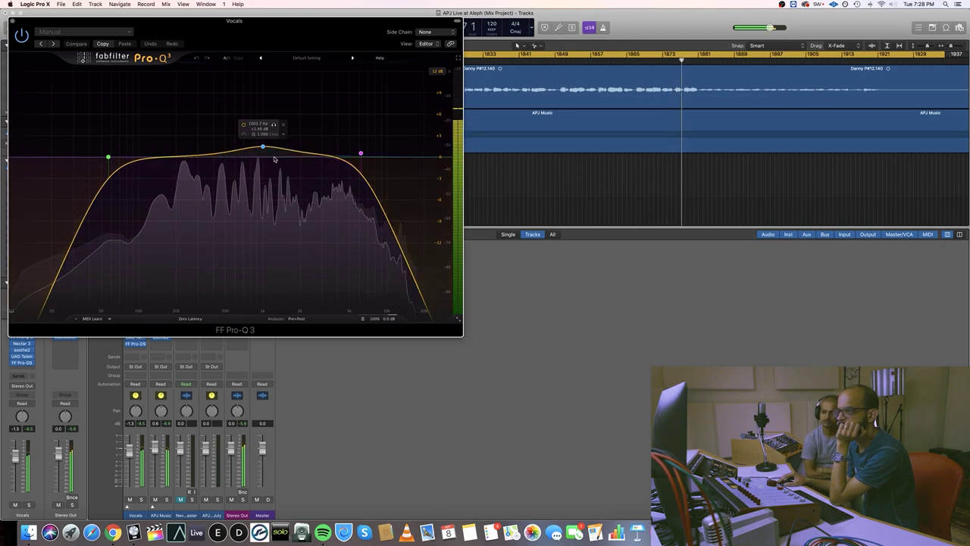
{"action": "left_click_drag", "start_coordinate": [264, 150], "coordinate": [263, 151]}
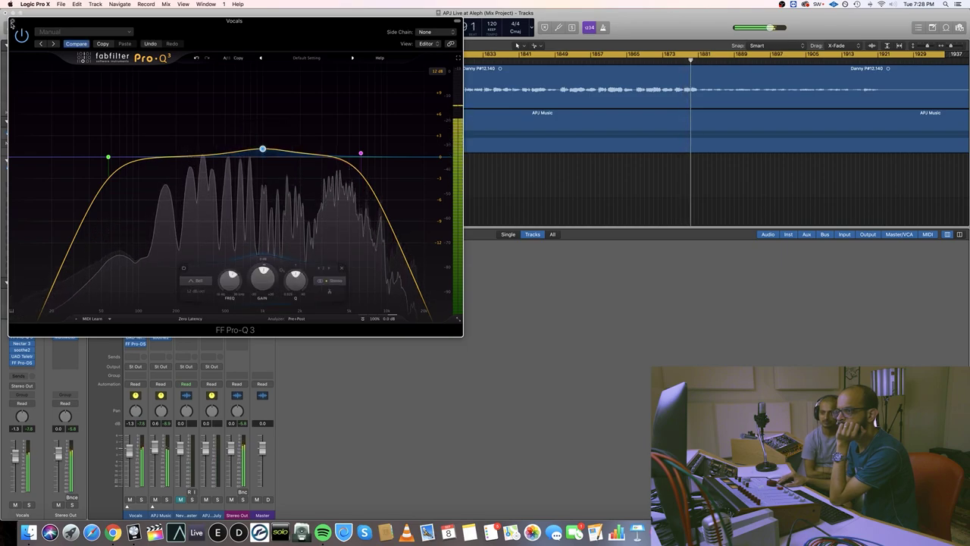
{"action": "key", "text": "super+w"}
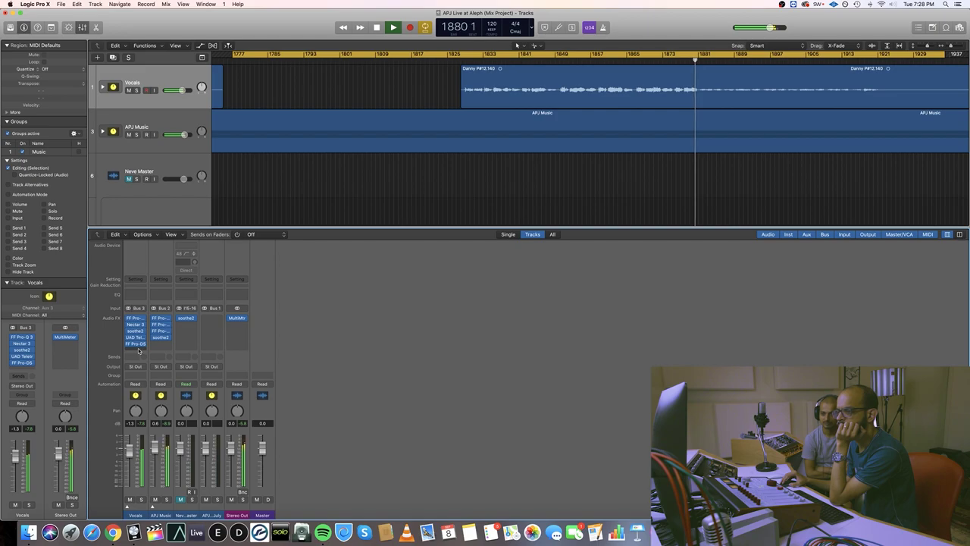
Inspect the FF Pro-DS de-esser settings on the Vocals channel and close the plug-in
{"action": "left_click", "coordinate": [137, 345]}
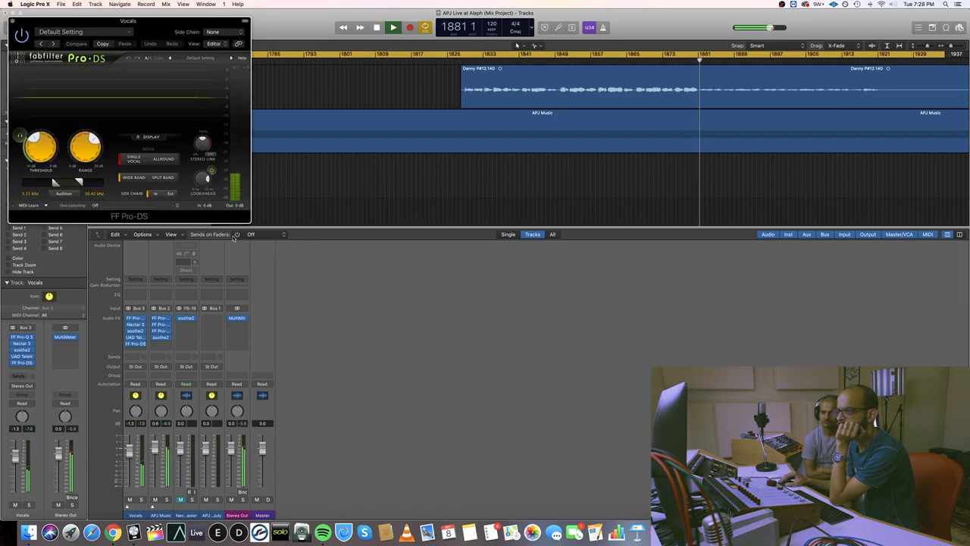
{"action": "left_click", "coordinate": [12, 22]}
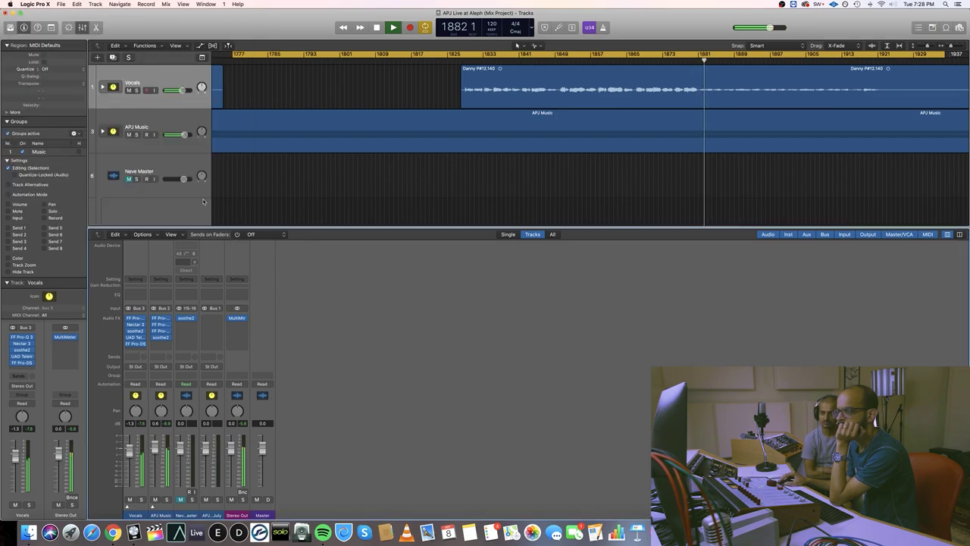
{"action": "scroll", "coordinate": [515, 167], "scroll_direction": "right", "scroll_amount": 3}
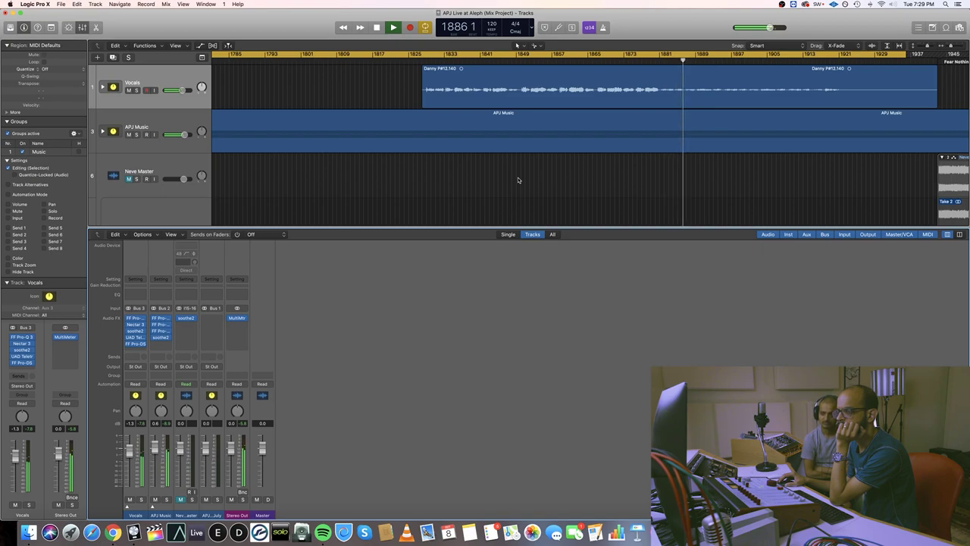
Set the Reverb module's mix to 27 in the Vocals channel's Nectar 3 and close the plug-in
{"action": "left_click", "coordinate": [135, 325]}
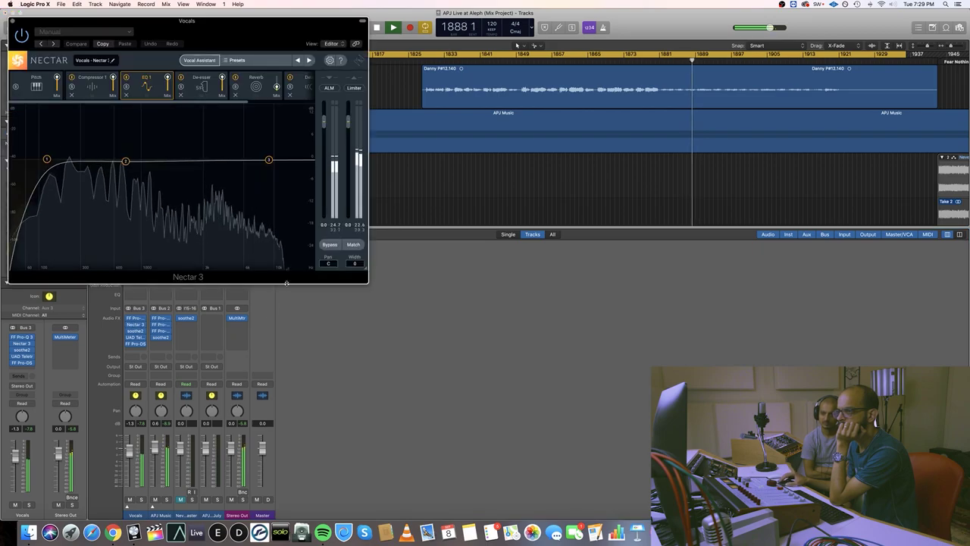
{"action": "left_click", "coordinate": [276, 88]}
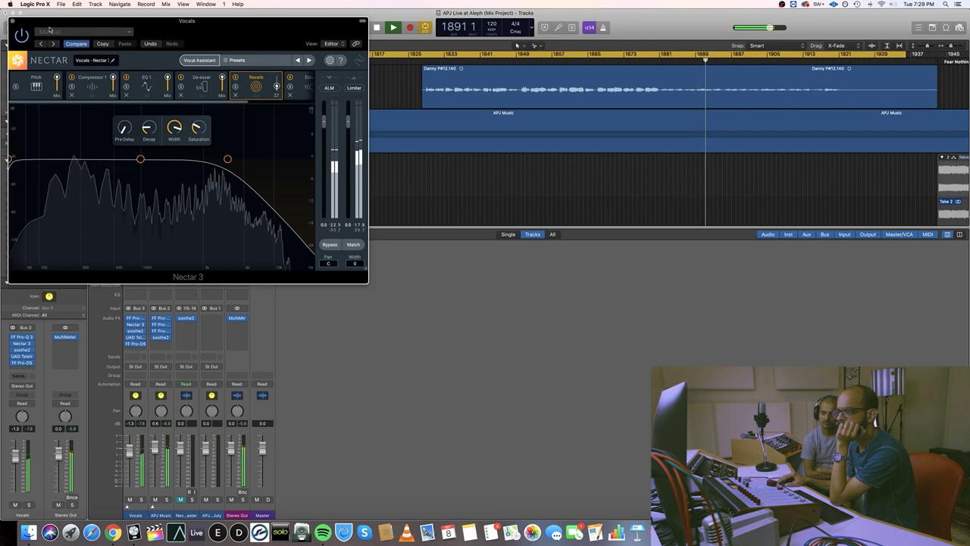
{"action": "left_click", "coordinate": [12, 21]}
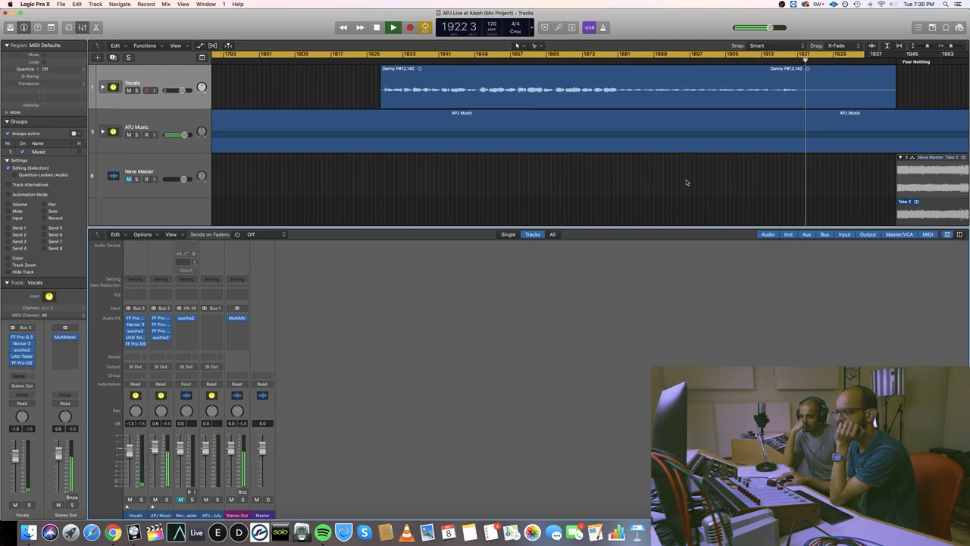
Stop playback after the vocal passage and show the neighbouring songs in the arrangement
{"action": "scroll", "coordinate": [690, 183], "scroll_direction": "left", "scroll_amount": 5}
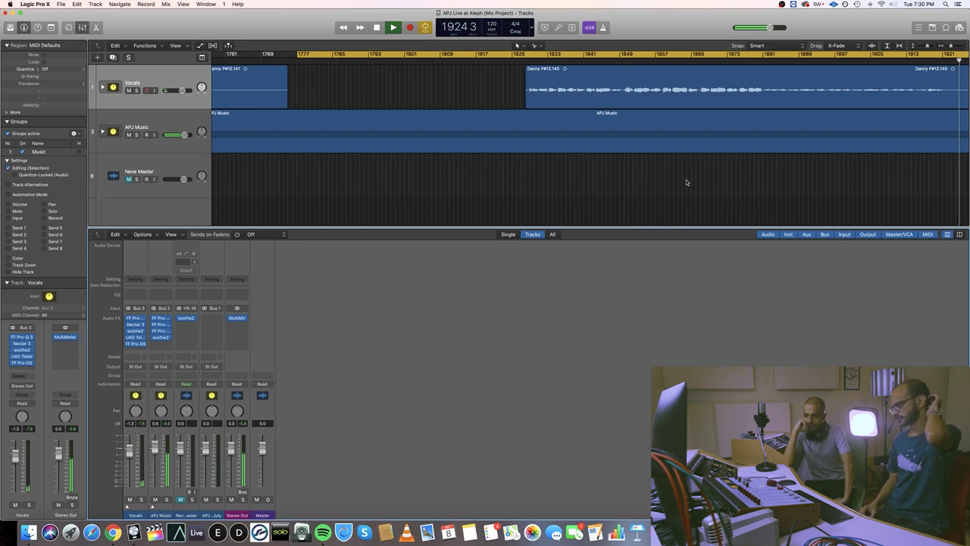
{"action": "key", "text": "super+Left"}
{"action": "key", "text": "space"}
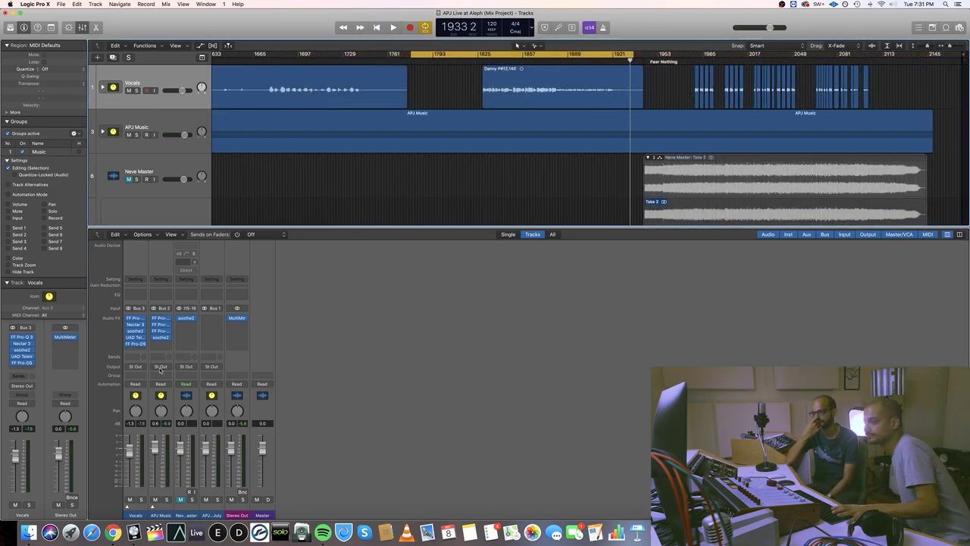
{"action": "key", "text": "ctrl+r"}
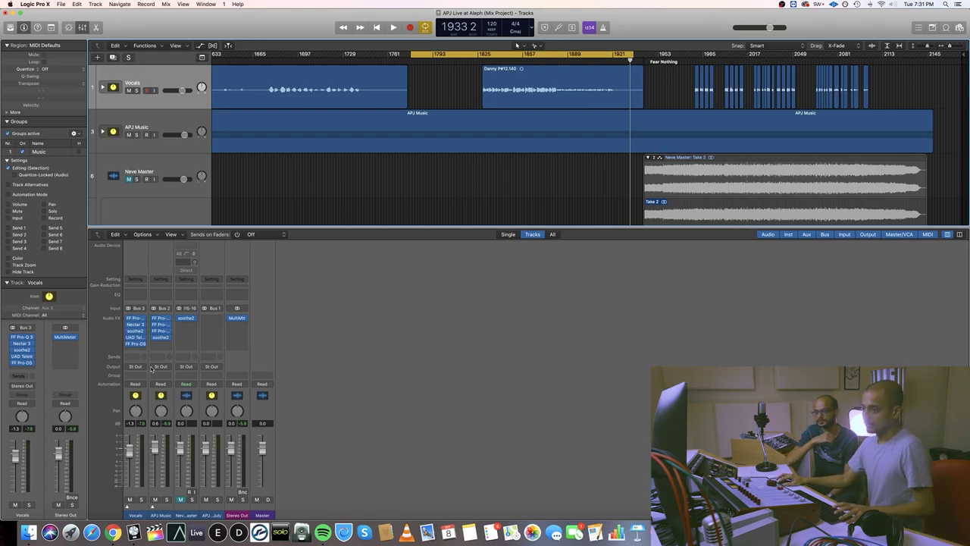
Route the APJ Music channel to Output 7-8 and the Vocals channel to Output 3-4
{"action": "left_click", "coordinate": [161, 368]}
{"action": "mouse_move", "coordinate": [168, 395]}
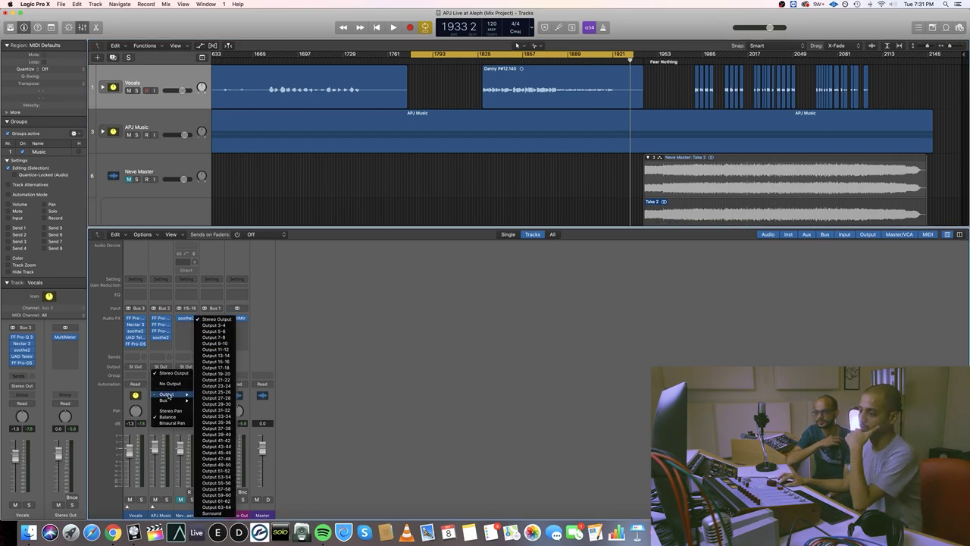
{"action": "left_click", "coordinate": [214, 338]}
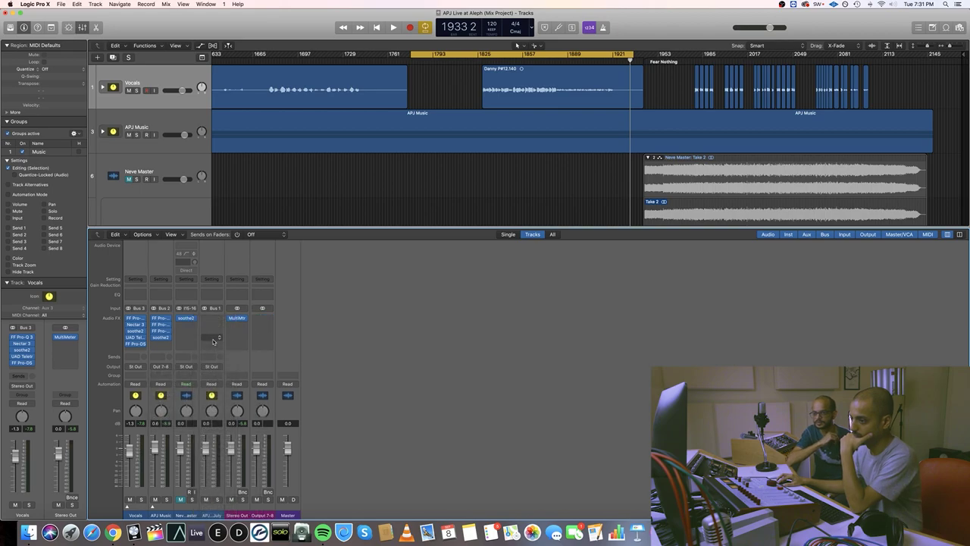
{"action": "left_click", "coordinate": [136, 367]}
{"action": "mouse_move", "coordinate": [151, 394]}
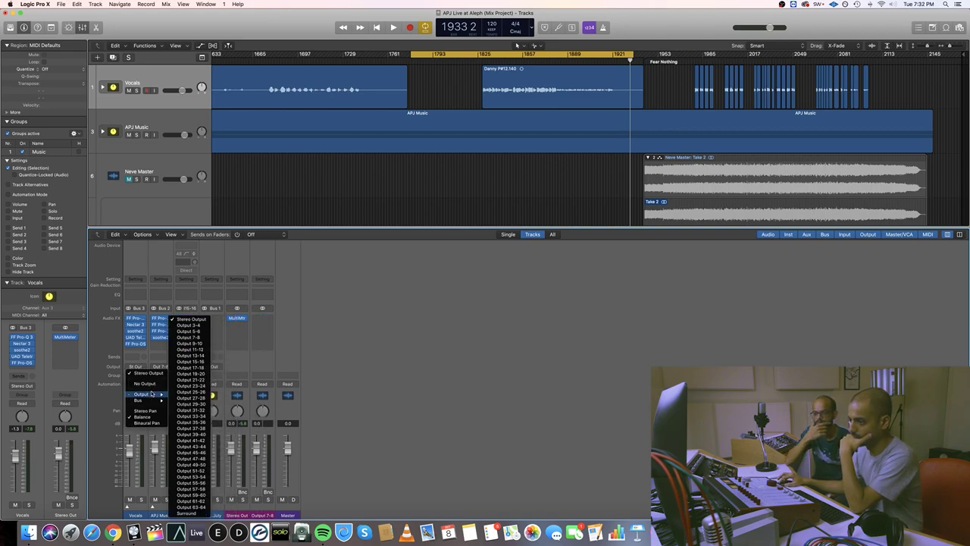
{"action": "left_click", "coordinate": [205, 327]}
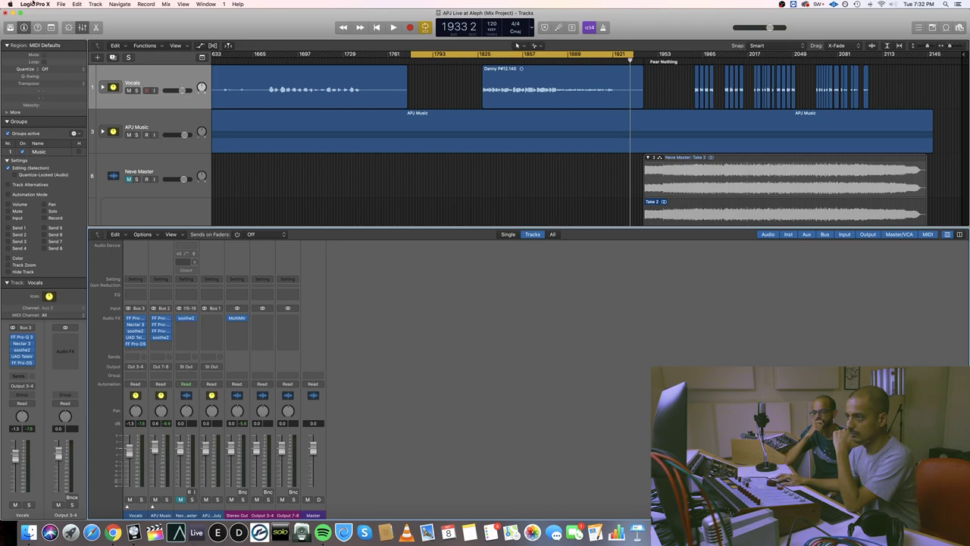
Check the general audio preferences, including software monitoring and plug-in latency compensation, and close the preferences
{"action": "left_click", "coordinate": [33, 4]}
{"action": "left_click", "coordinate": [396, 61]}
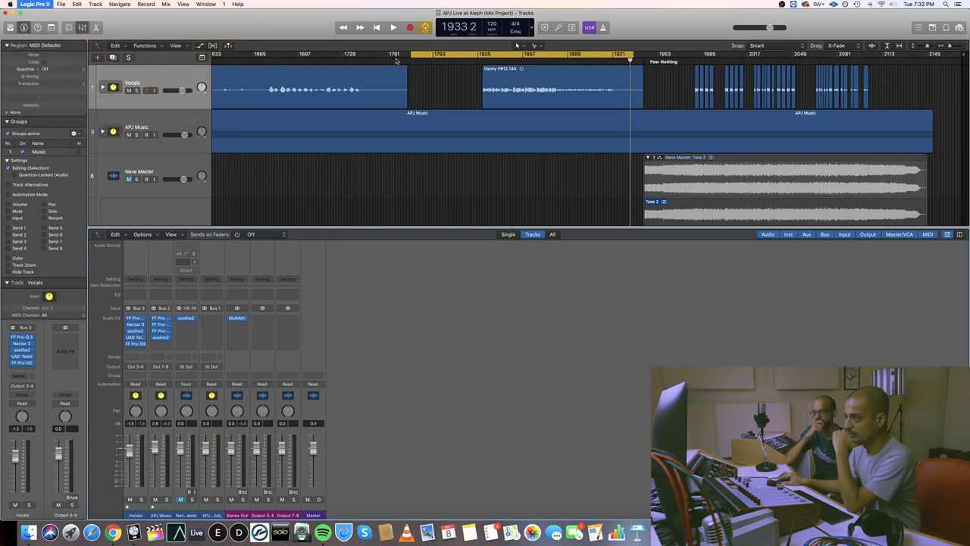
{"action": "key", "text": "super+comma"}
{"action": "left_click", "coordinate": [437, 132]}
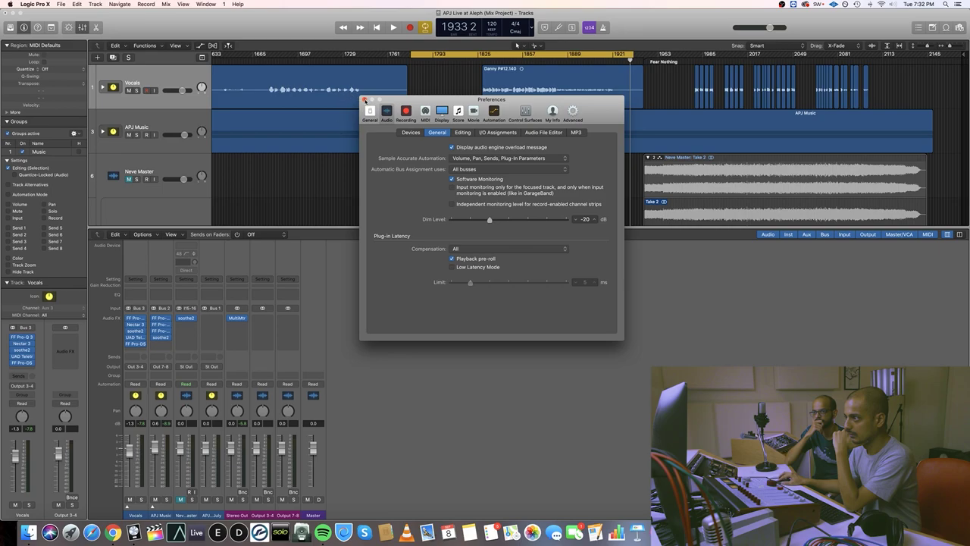
{"action": "left_click", "coordinate": [365, 99]}
Unmute the Neve Master track, enable its input monitoring and record arming, and bypass its soothe2 plug-in
{"action": "scroll", "coordinate": [304, 136], "scroll_direction": "down", "scroll_amount": 2}
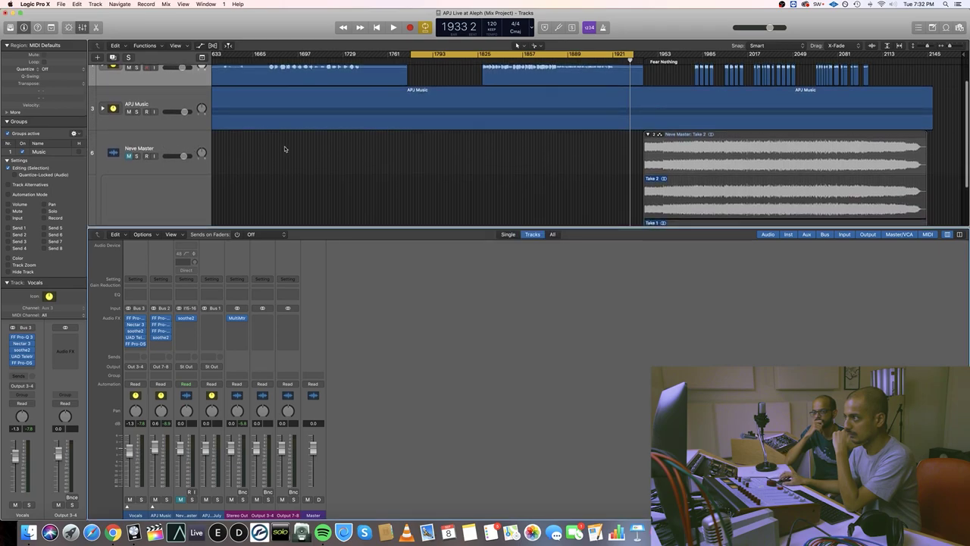
{"action": "left_click", "coordinate": [147, 156]}
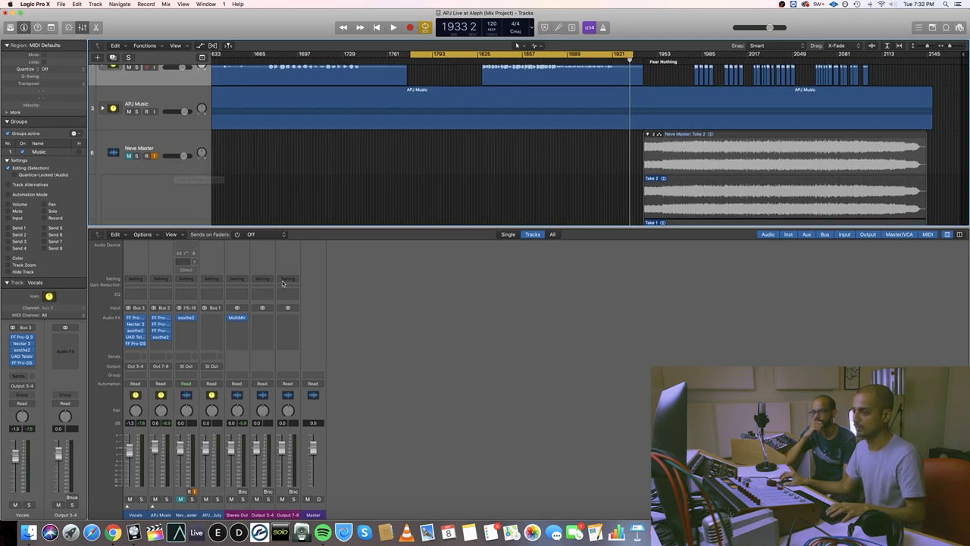
{"action": "left_click", "coordinate": [129, 156]}
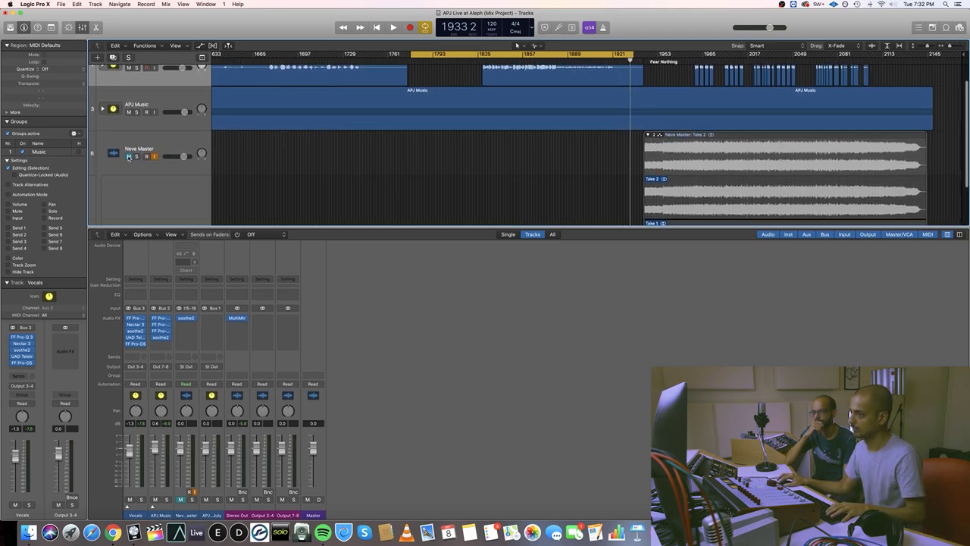
{"action": "scroll", "coordinate": [292, 185], "scroll_direction": "up", "scroll_amount": 1}
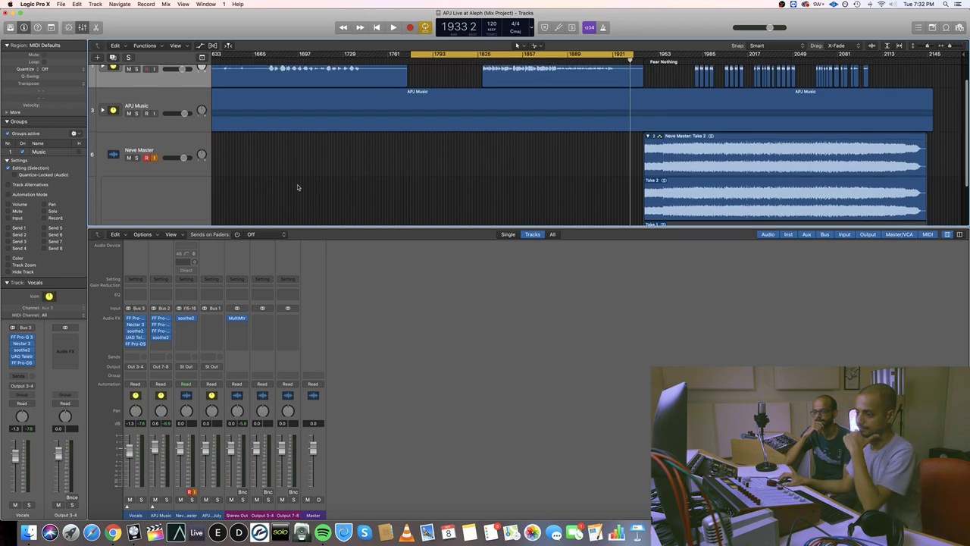
{"action": "left_click", "coordinate": [195, 320]}
{"action": "left_click", "coordinate": [215, 335]}
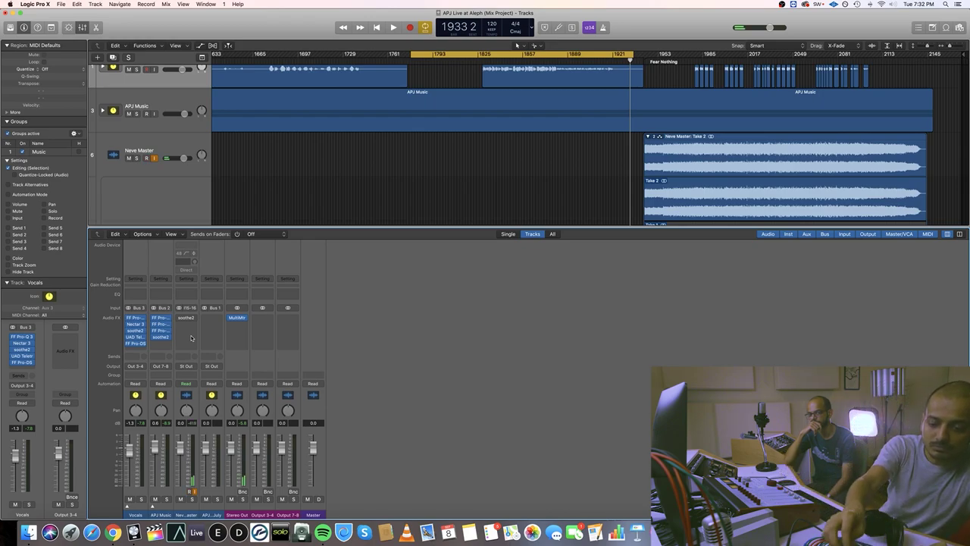
Start recording the mix return onto the armed Neve Master track from the beginning of the cycle range at bar 1777
{"action": "key", "text": "r"}
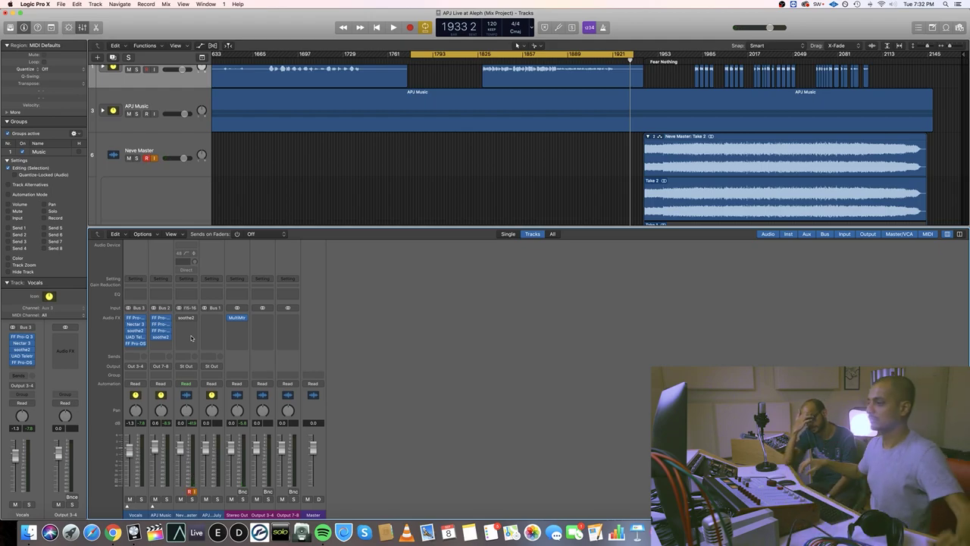
{"action": "key", "text": "space"}
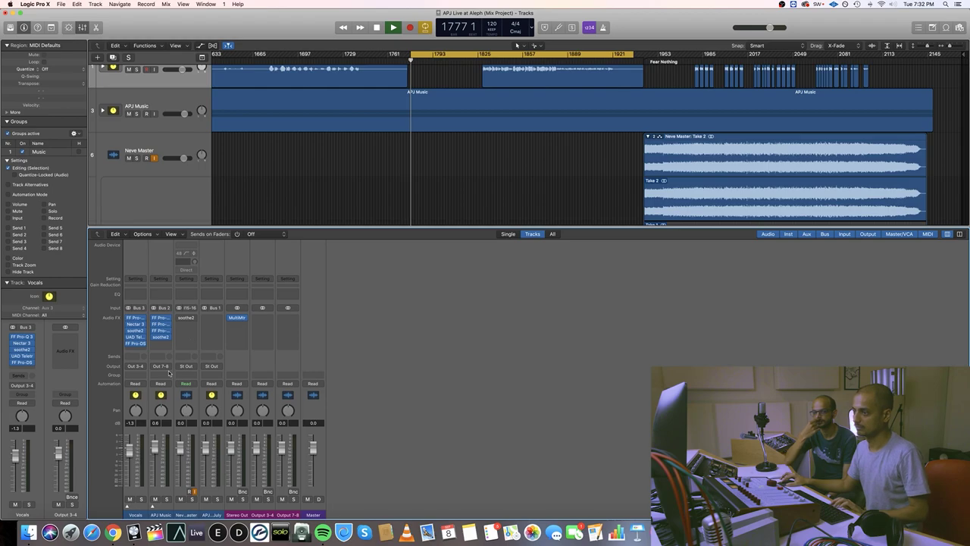
{"action": "key", "text": "r"}
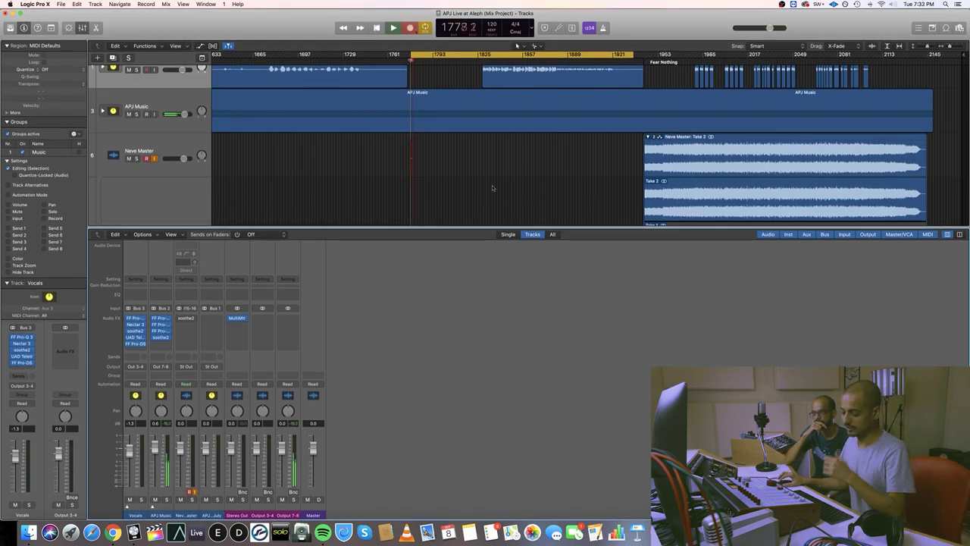
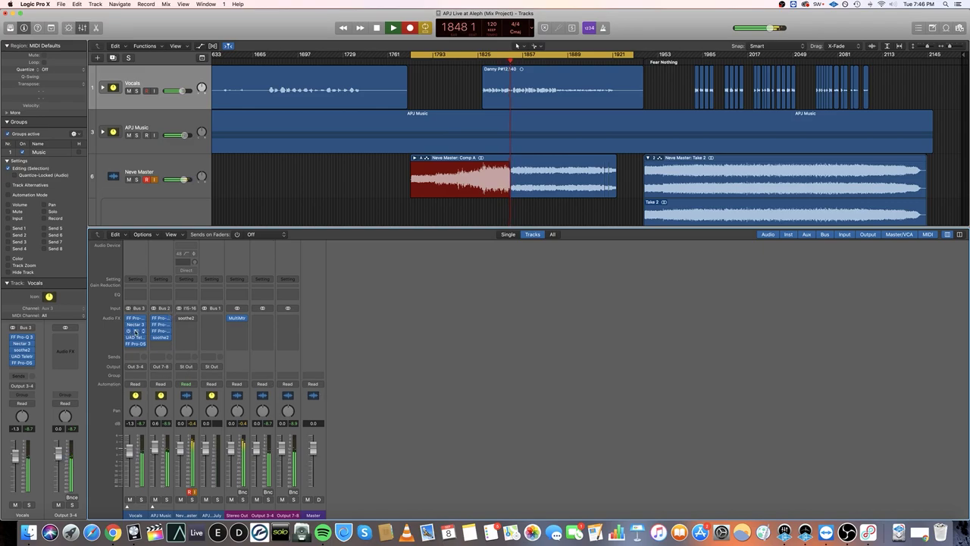
Load the factory preset "Balance to the grammy awards" in the Vocals channel's soothe2 and reduce its depth to about -5.1
{"action": "left_click", "coordinate": [135, 331]}
{"action": "left_click_drag", "start_coordinate": [215, 28], "coordinate": [663, 51]}
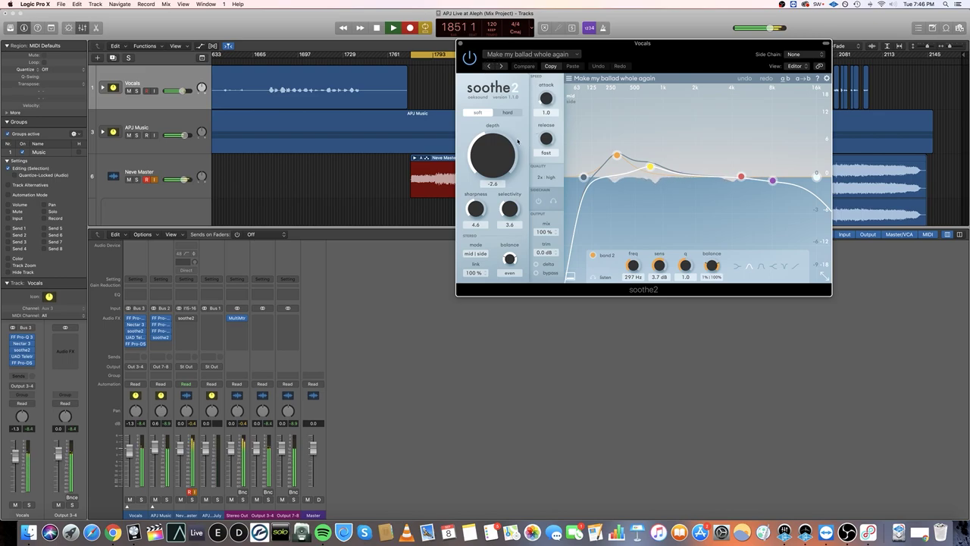
{"action": "left_click", "coordinate": [528, 54]}
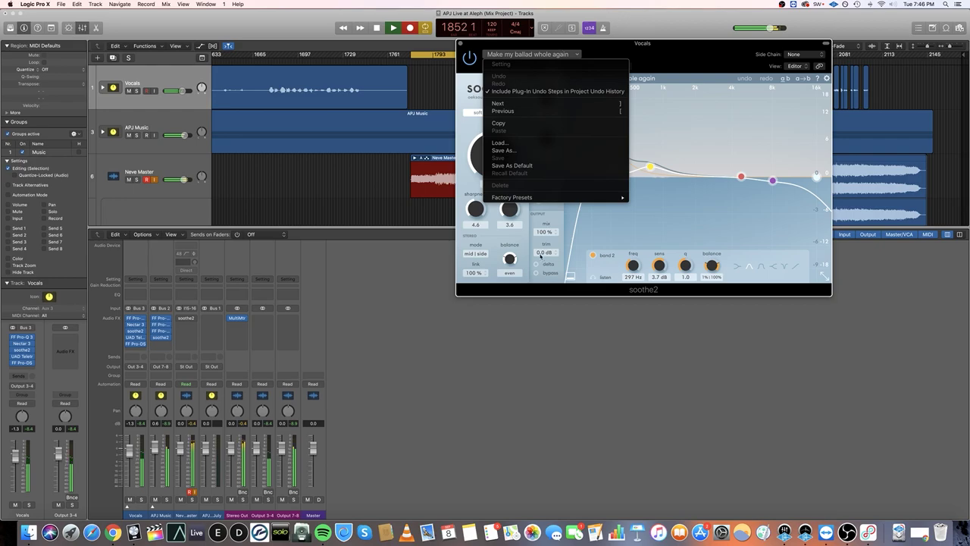
{"action": "mouse_move", "coordinate": [576, 194]}
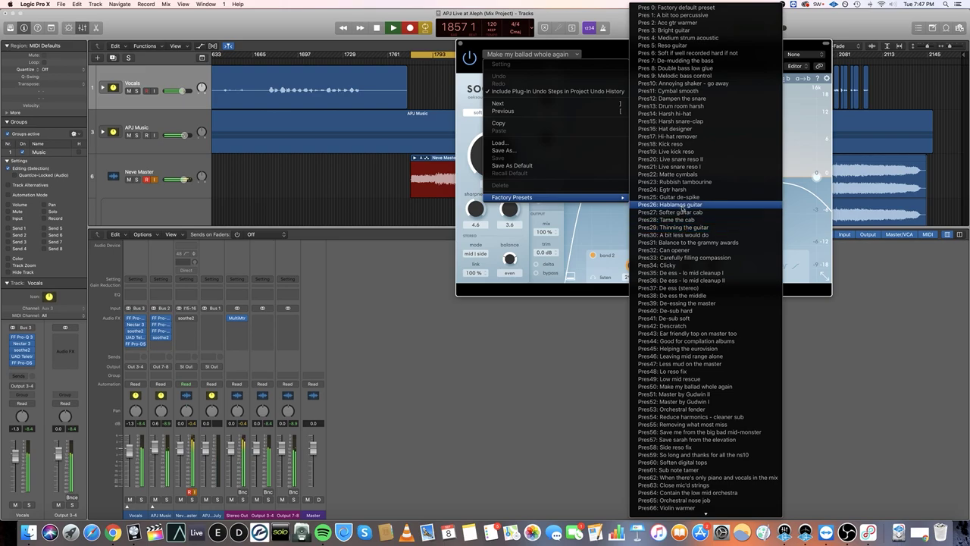
{"action": "scroll", "coordinate": [685, 212], "scroll_direction": "down", "scroll_amount": 1}
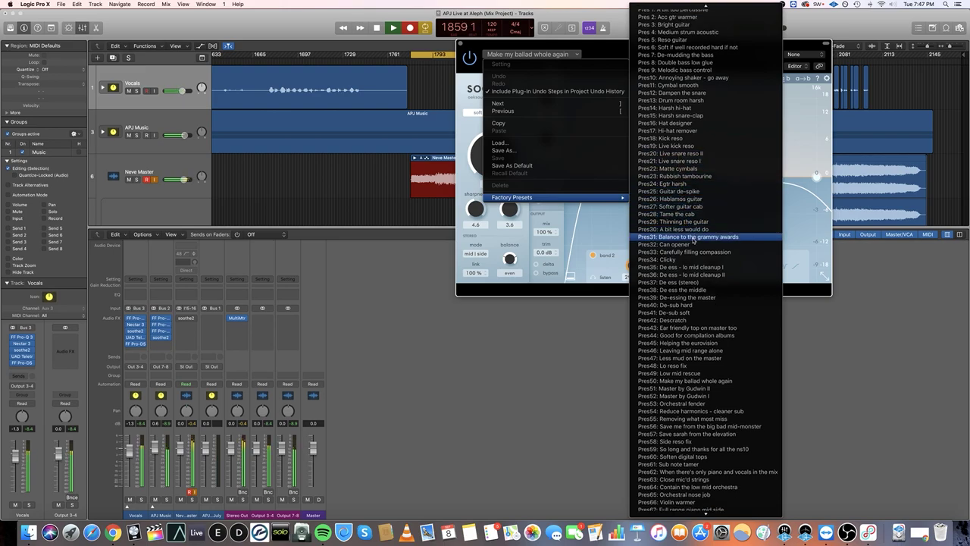
{"action": "left_click", "coordinate": [693, 238]}
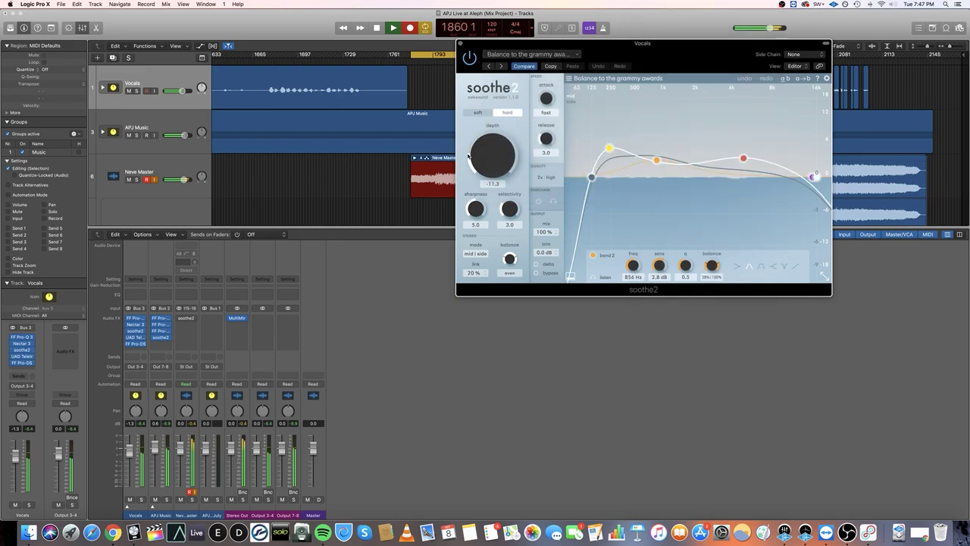
{"action": "mouse_move", "coordinate": [481, 169]}
{"action": "left_mouse_down"}
{"action": "mouse_move", "coordinate": [487, 142]}
{"action": "mouse_move", "coordinate": [480, 150]}
{"action": "left_mouse_up"}
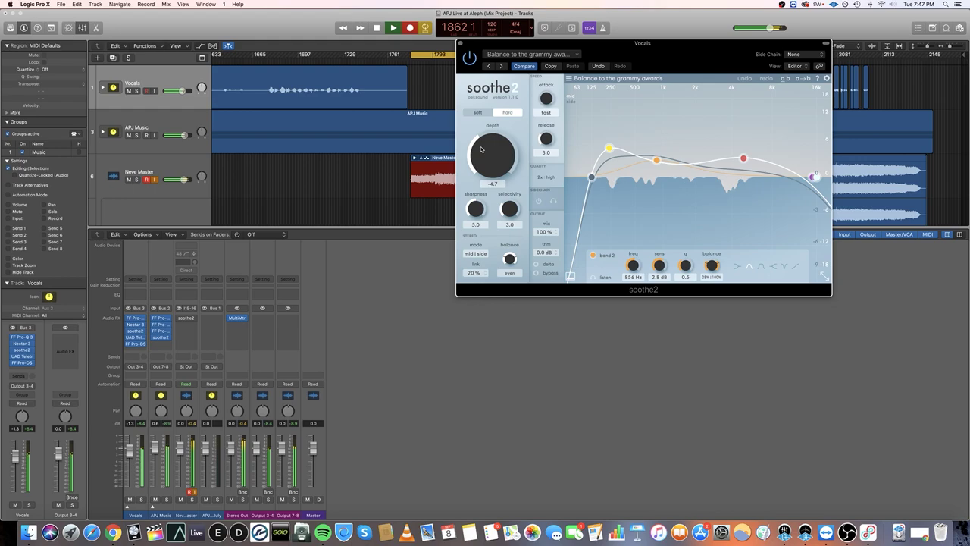
Set soothe2's real-time quality to ultra resolution and 4x oversampling, and reduce the depth to about -3.4
{"action": "left_click", "coordinate": [559, 183]}
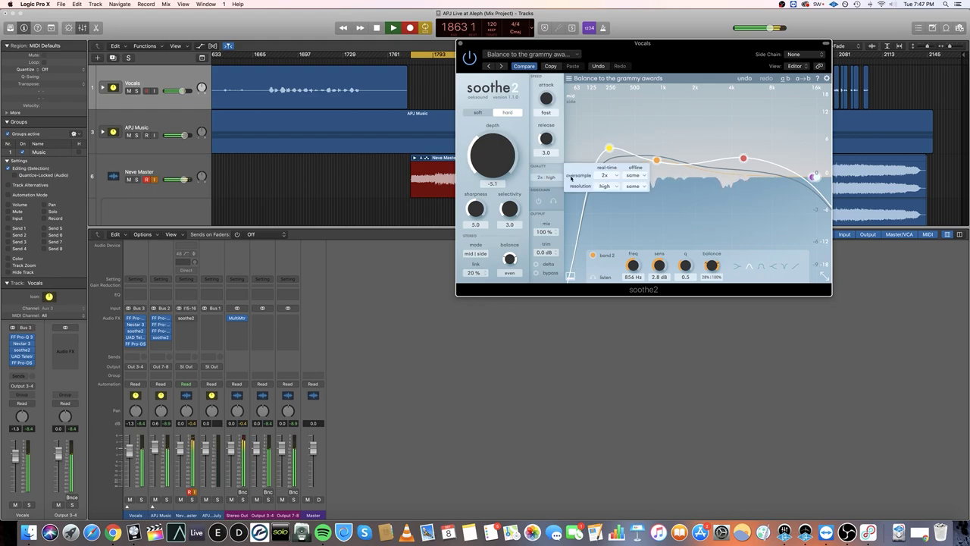
{"action": "left_click", "coordinate": [604, 186]}
{"action": "left_click", "coordinate": [601, 194]}
{"action": "left_click", "coordinate": [547, 177]}
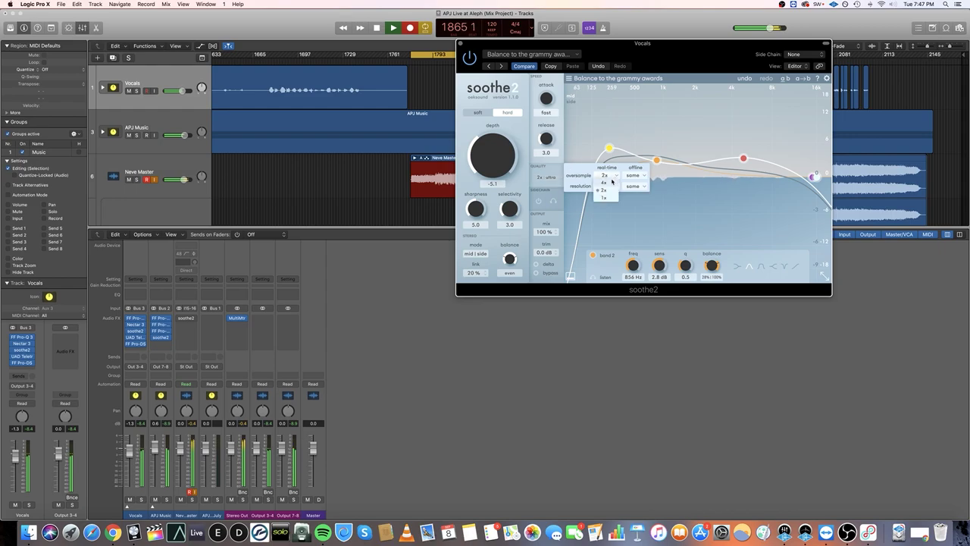
{"action": "left_click", "coordinate": [612, 182]}
{"action": "left_click_drag", "start_coordinate": [496, 164], "coordinate": [493, 162]}
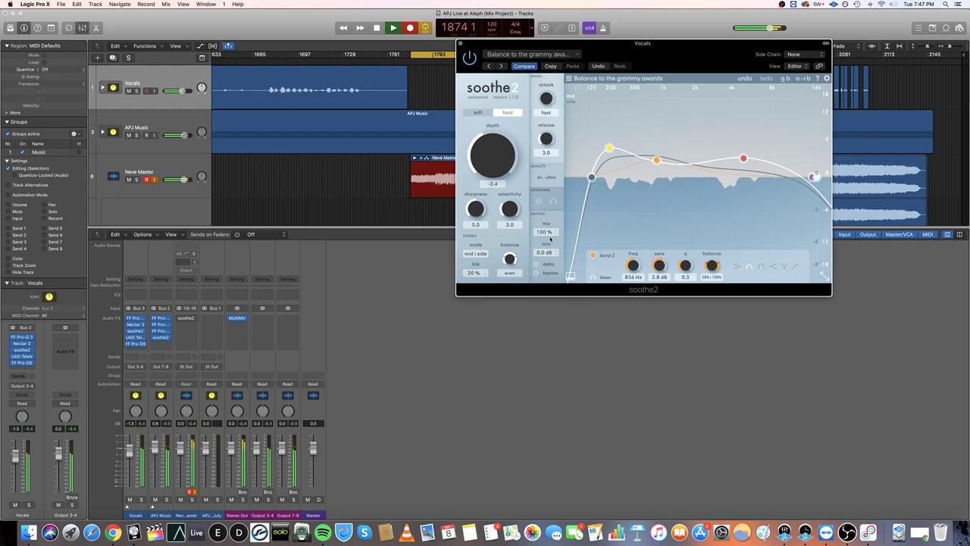
{"action": "left_click_drag", "start_coordinate": [550, 238], "coordinate": [542, 237]}
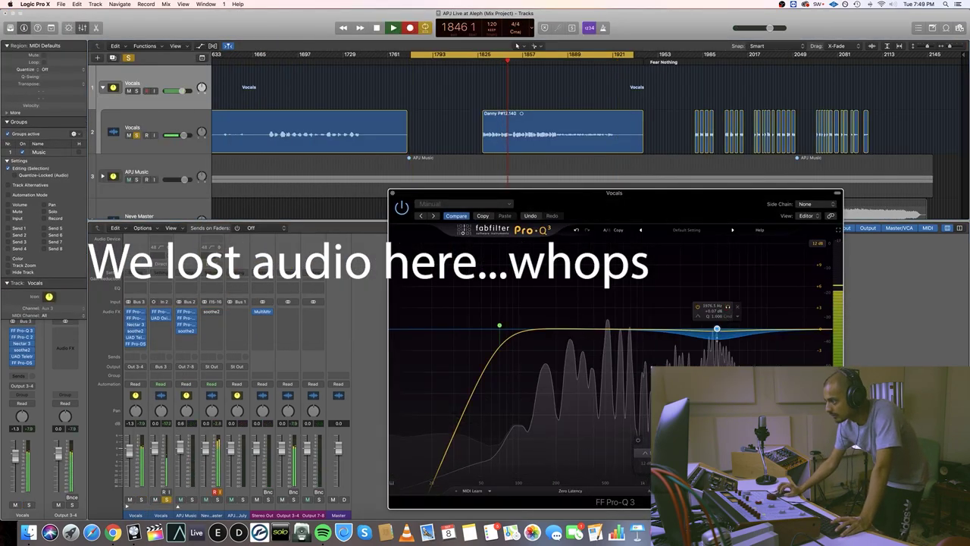
Examine the FabFilter Pro-Q 3 curve on the individual vocals audio track and close the plug-in window
{"action": "left_click", "coordinate": [392, 194]}
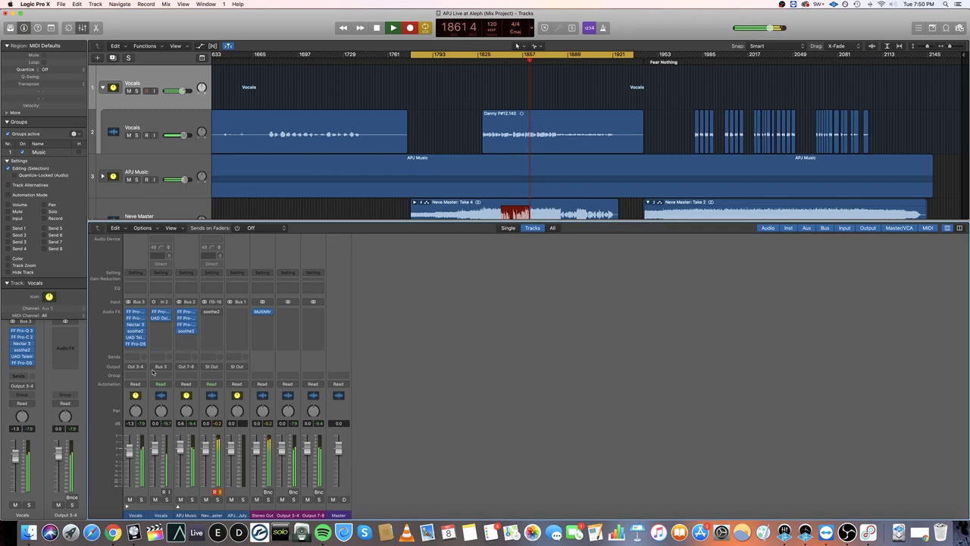
{"action": "left_click", "coordinate": [161, 313]}
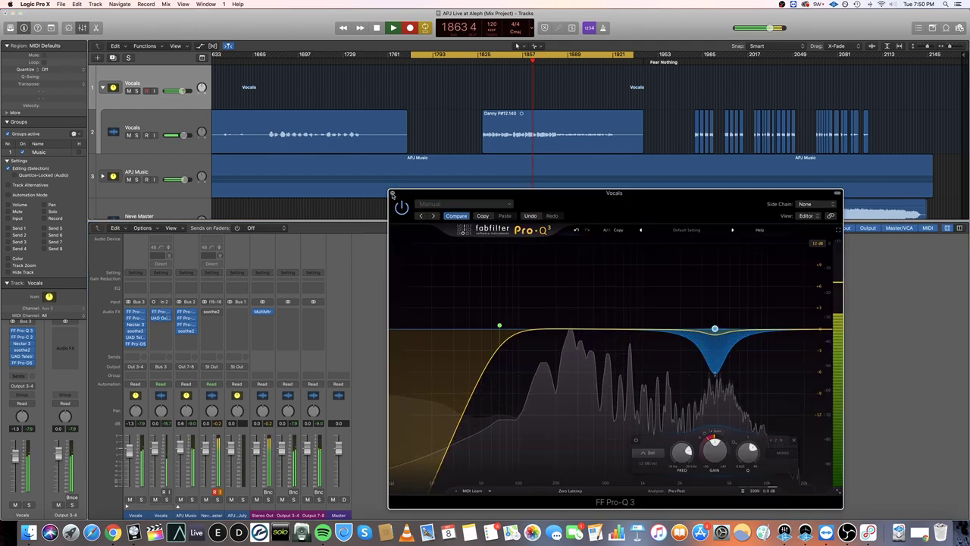
{"action": "left_click", "coordinate": [161, 314]}
Try to insert a mono FF Pro-C 2 compressor on the individual vocals audio track while recording is running
{"action": "left_click", "coordinate": [161, 324]}
{"action": "mouse_move", "coordinate": [189, 343]}
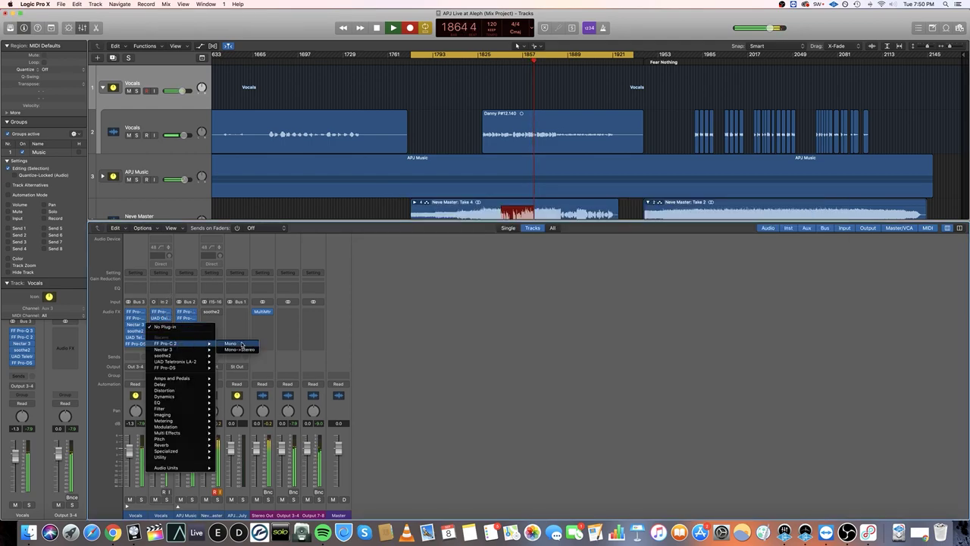
{"action": "left_click", "coordinate": [244, 345]}
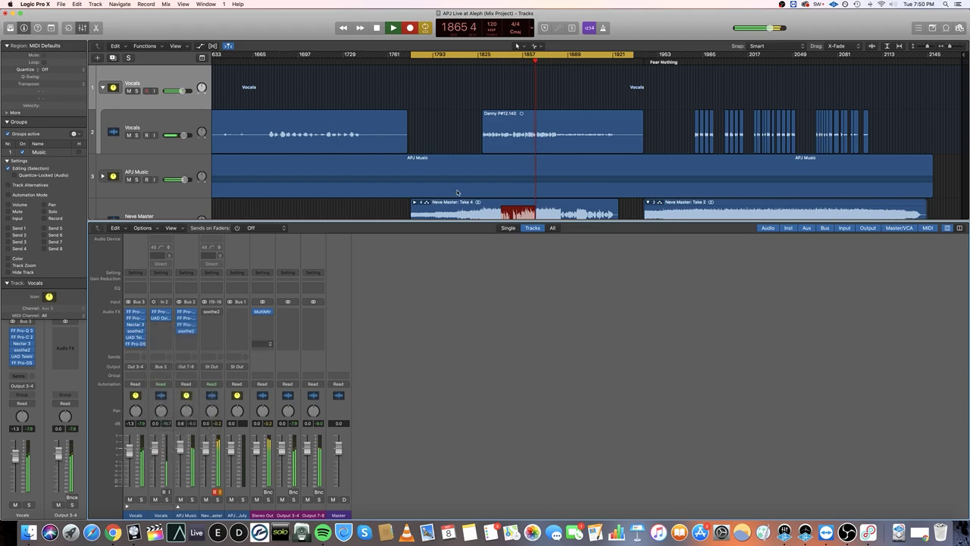
{"action": "left_click", "coordinate": [161, 326]}
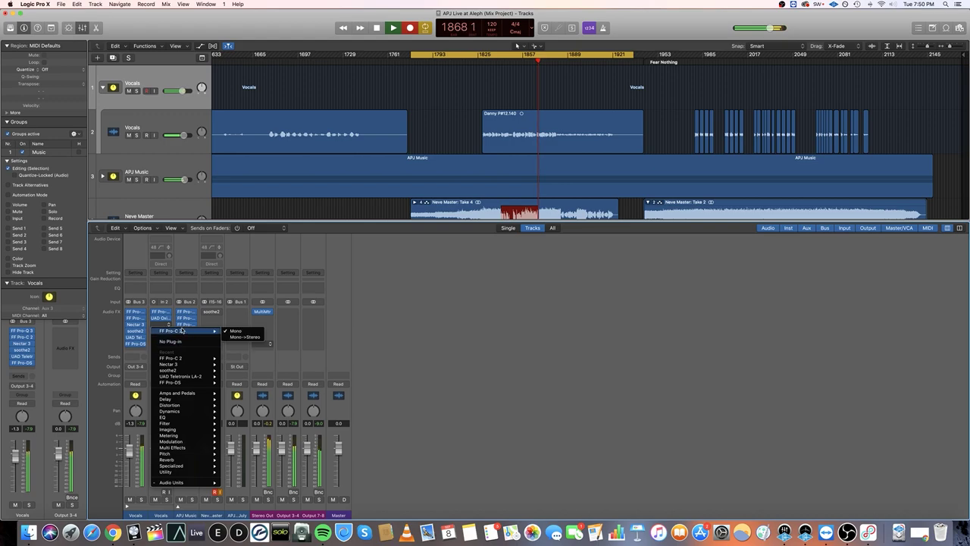
{"action": "left_click", "coordinate": [436, 337]}
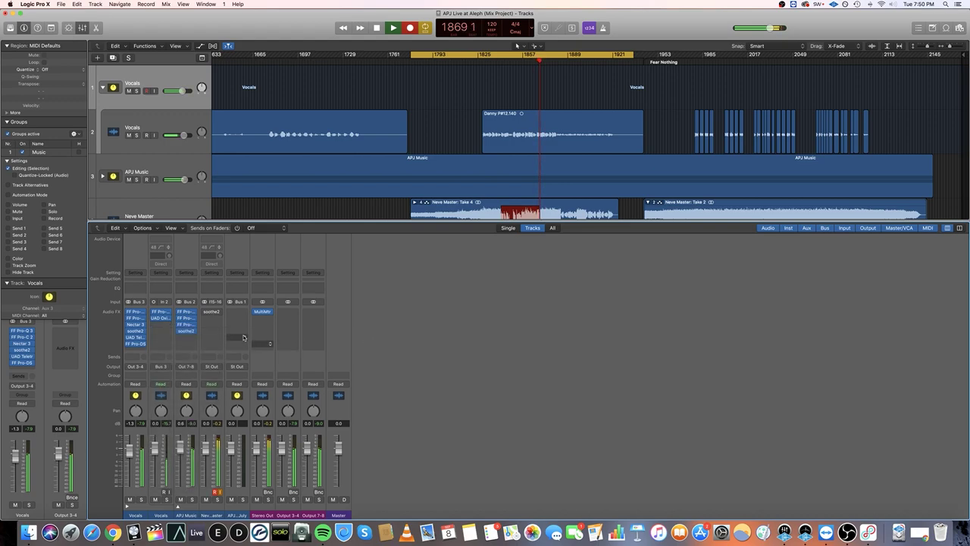
Stop the recording and insert a mono FF Pro-C 2 in the third effect slot of the individual vocals audio track
{"action": "left_click", "coordinate": [377, 28]}
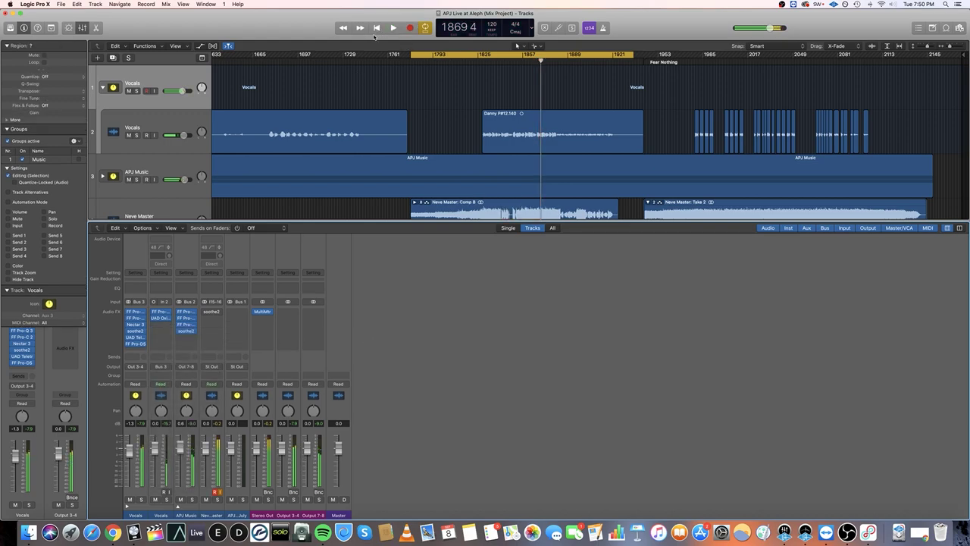
{"action": "left_click", "coordinate": [161, 324]}
{"action": "mouse_move", "coordinate": [205, 331]}
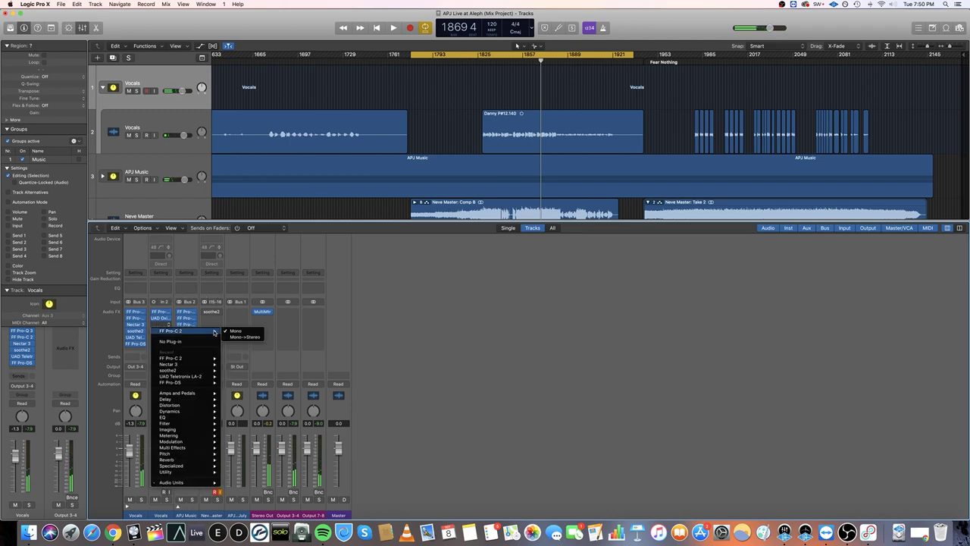
{"action": "left_click", "coordinate": [235, 332]}
Resume playback, record onto the armed Neve Master track, and hide the mixer to reveal the track lanes
{"action": "key", "text": "space"}
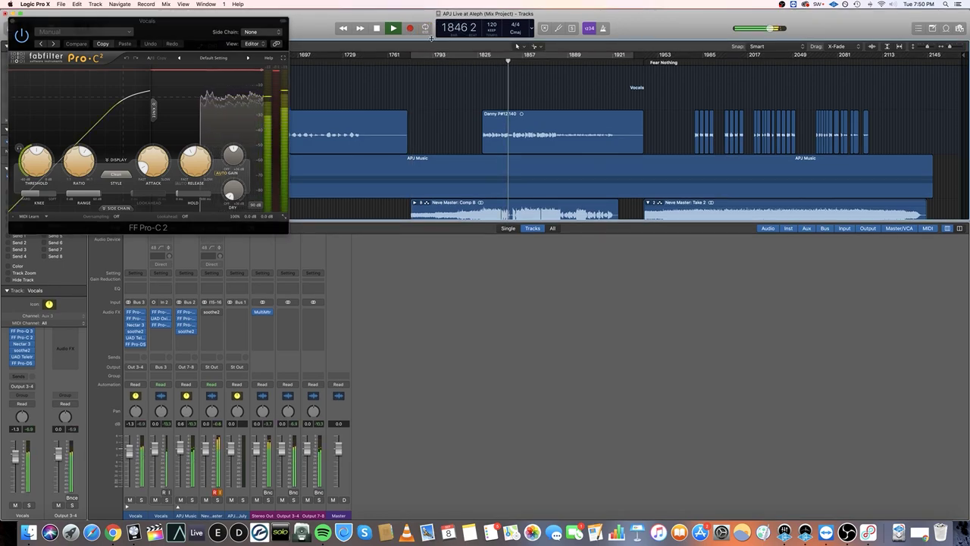
{"action": "left_click", "coordinate": [410, 28]}
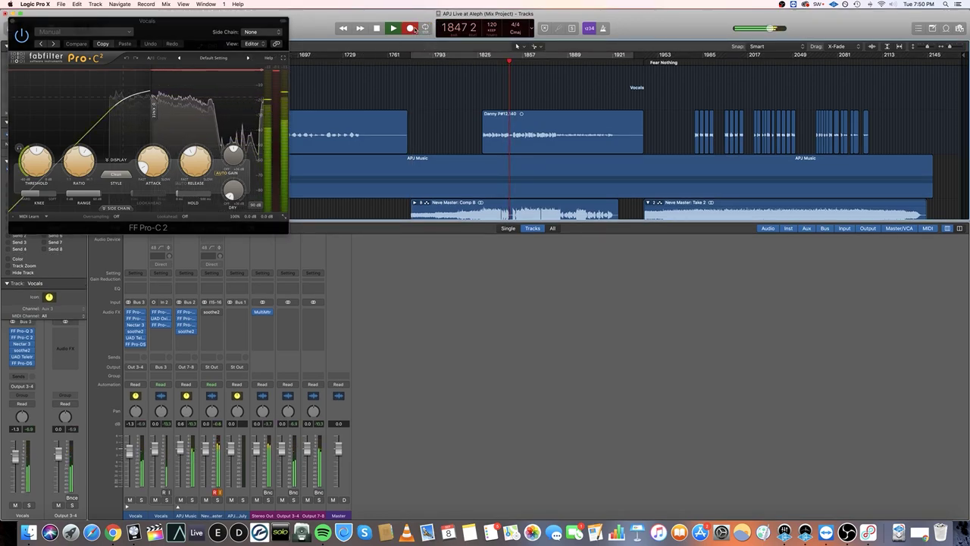
{"action": "key", "text": "x"}
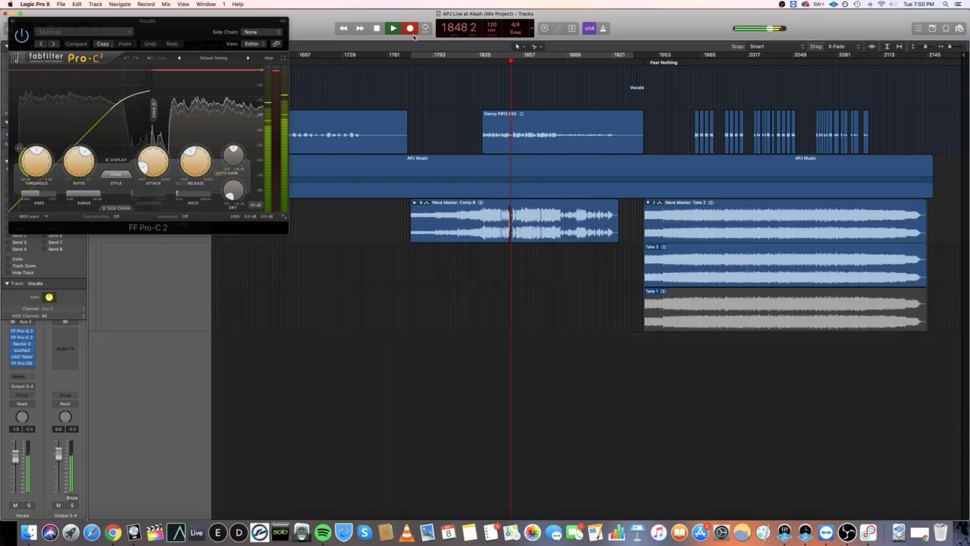
{"action": "left_click_drag", "start_coordinate": [229, 35], "coordinate": [748, 47]}
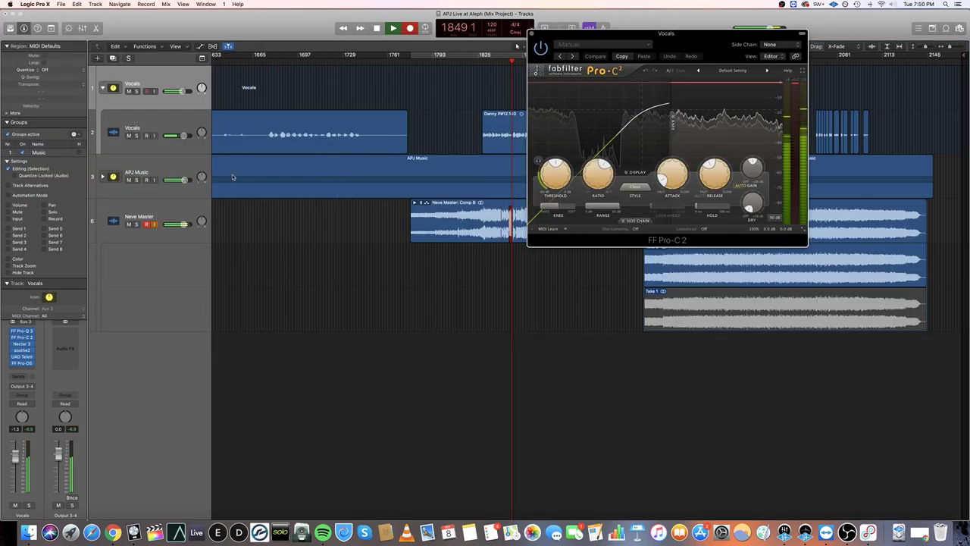
{"action": "left_click", "coordinate": [129, 224]}
{"action": "left_click", "coordinate": [129, 225]}
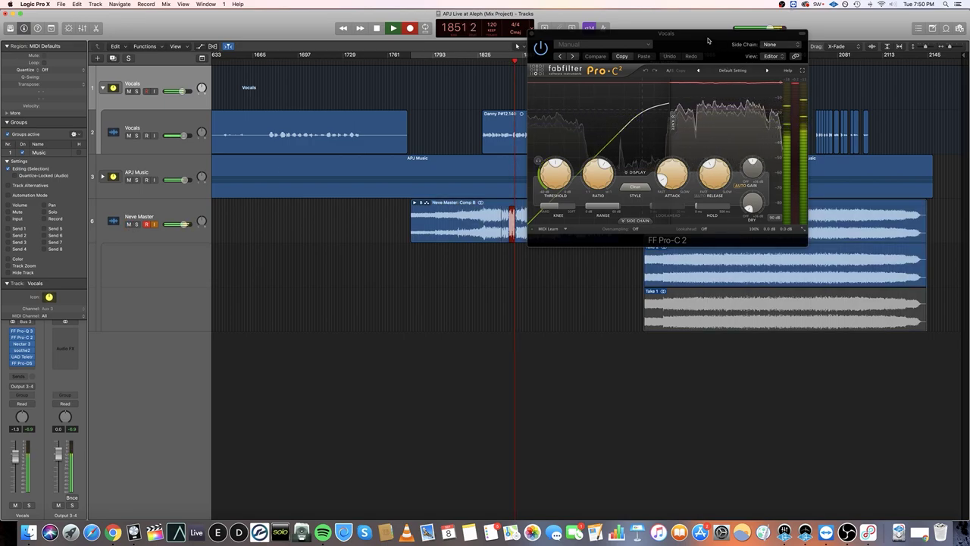
Set the Pro-C 2 style to Vocal, with the threshold at about -18.5 dB and the release at about 74 ms
{"action": "left_click", "coordinate": [635, 186]}
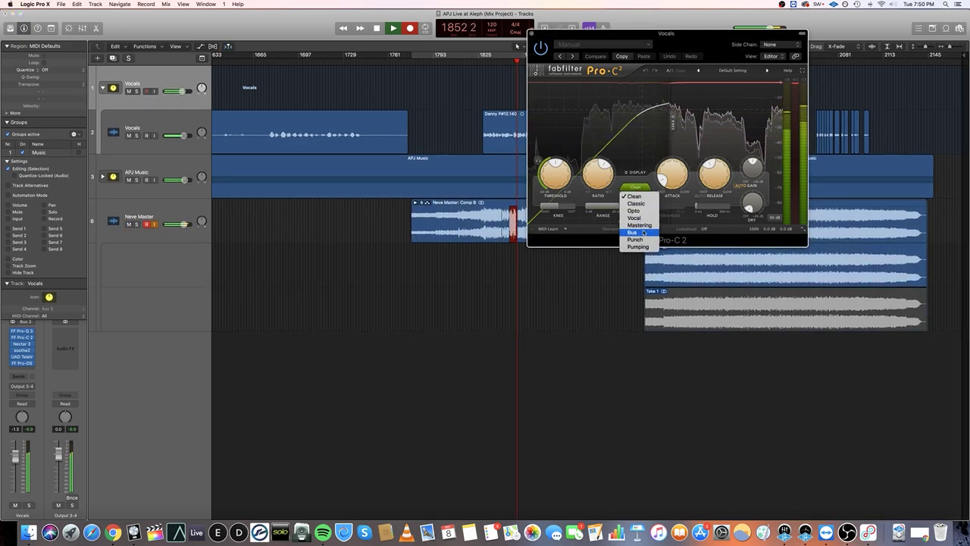
{"action": "left_click", "coordinate": [633, 218]}
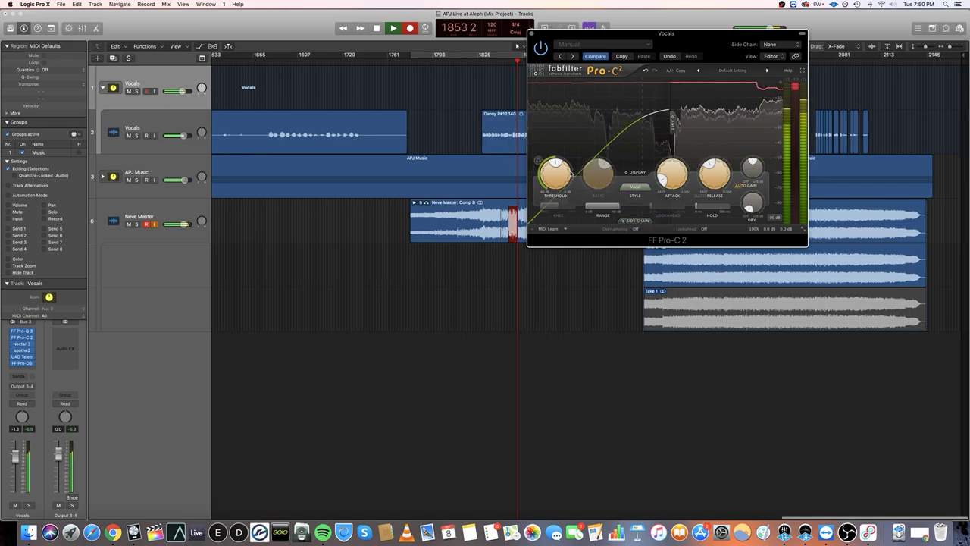
{"action": "left_click_drag", "start_coordinate": [556, 167], "coordinate": [555, 171]}
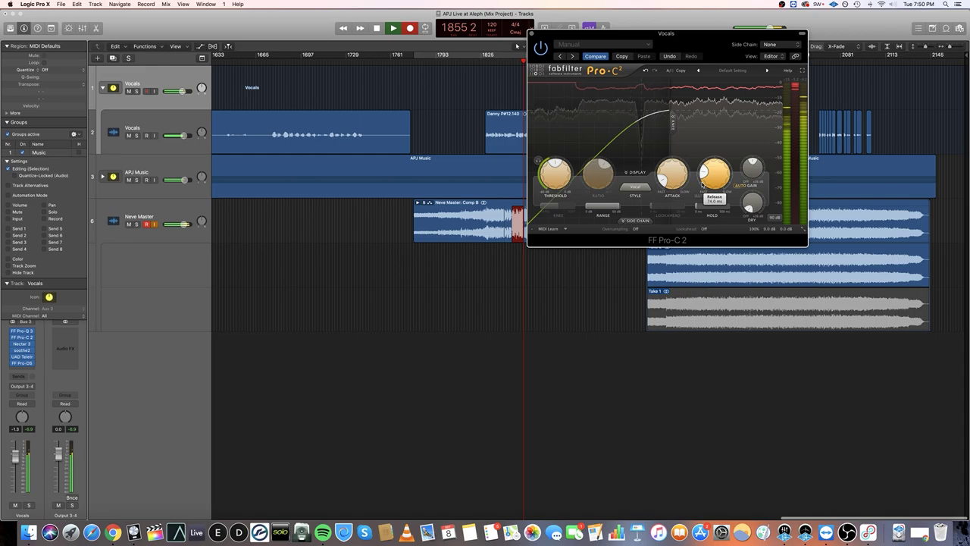
Enable and lower the high-cut filter in Pro-C 2's side chain, and raise the compressor's threshold
{"action": "left_click", "coordinate": [635, 221]}
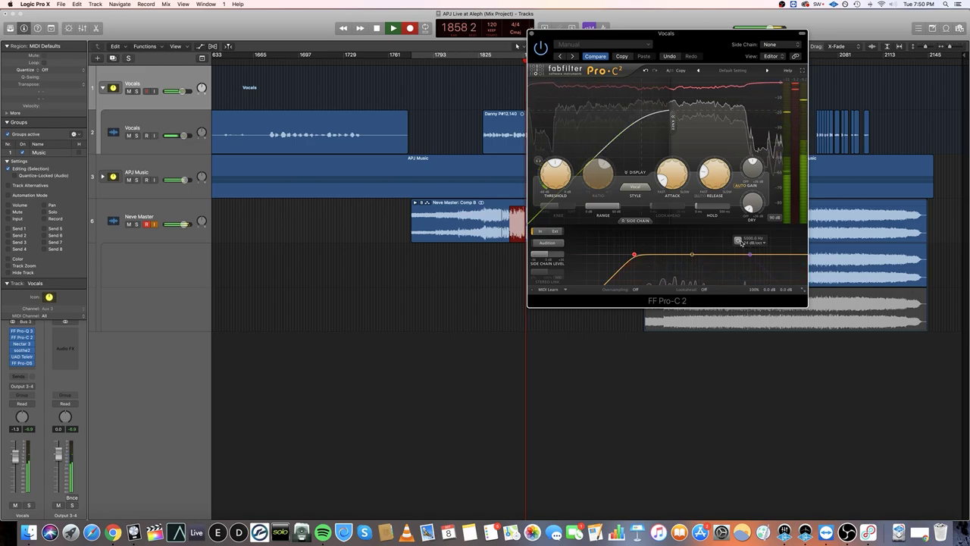
{"action": "left_click_drag", "start_coordinate": [750, 253], "coordinate": [718, 254]}
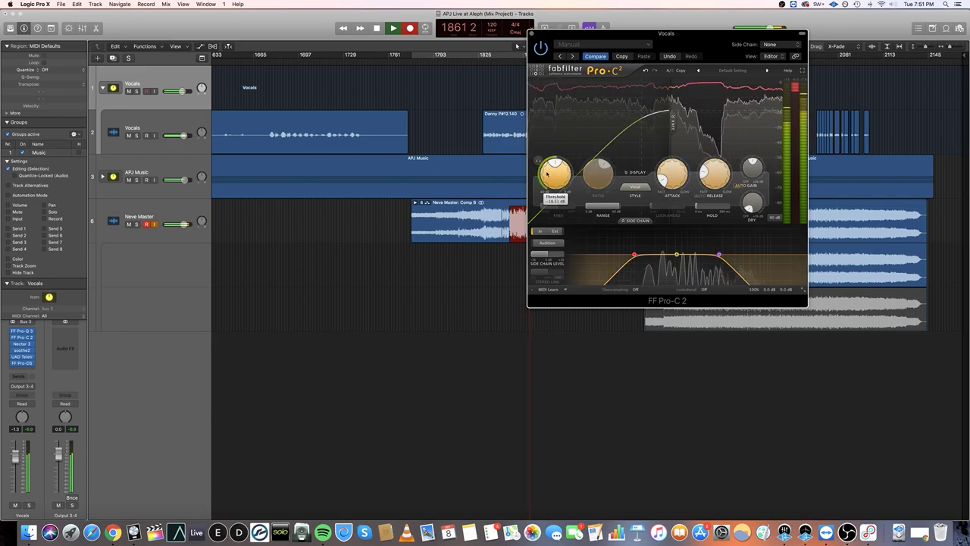
{"action": "left_click_drag", "start_coordinate": [558, 168], "coordinate": [556, 159]}
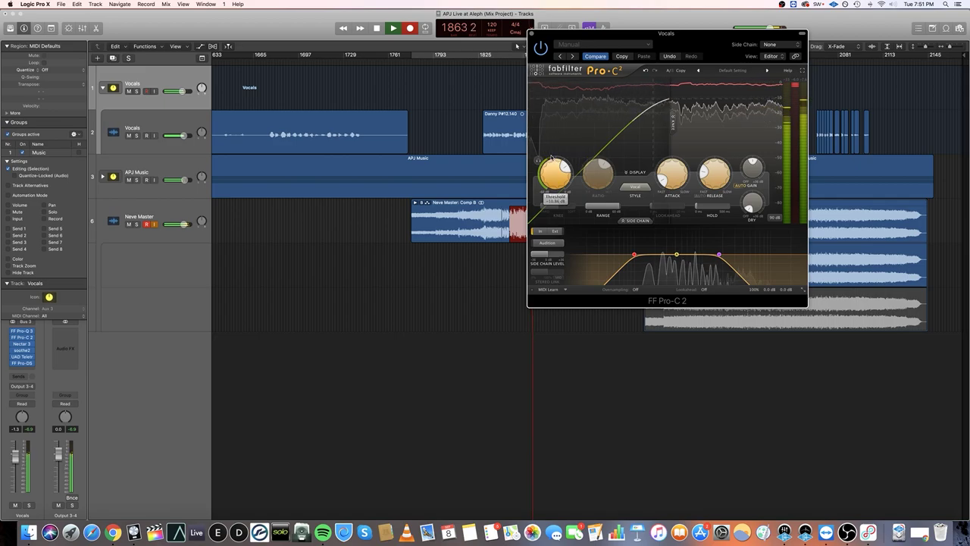
{"action": "mouse_move", "coordinate": [703, 175]}
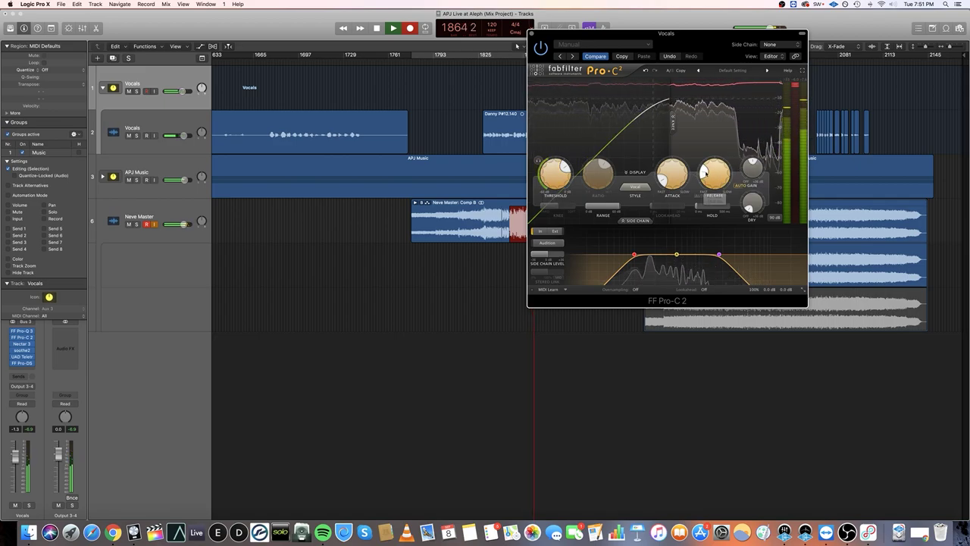
{"action": "mouse_move", "coordinate": [751, 167]}
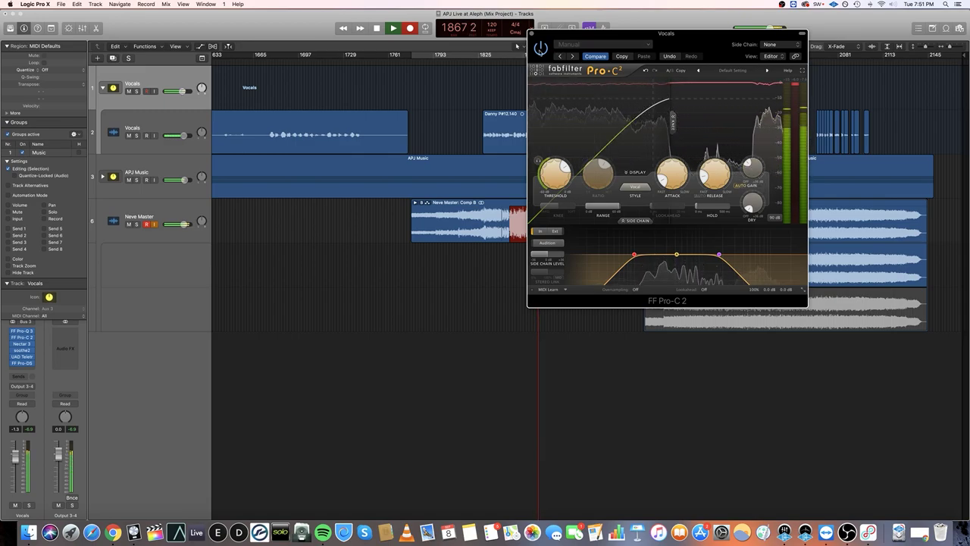
Bypass and re-enable the Pro-C 2 to compare the vocal with and without compression
{"action": "left_click", "coordinate": [540, 47]}
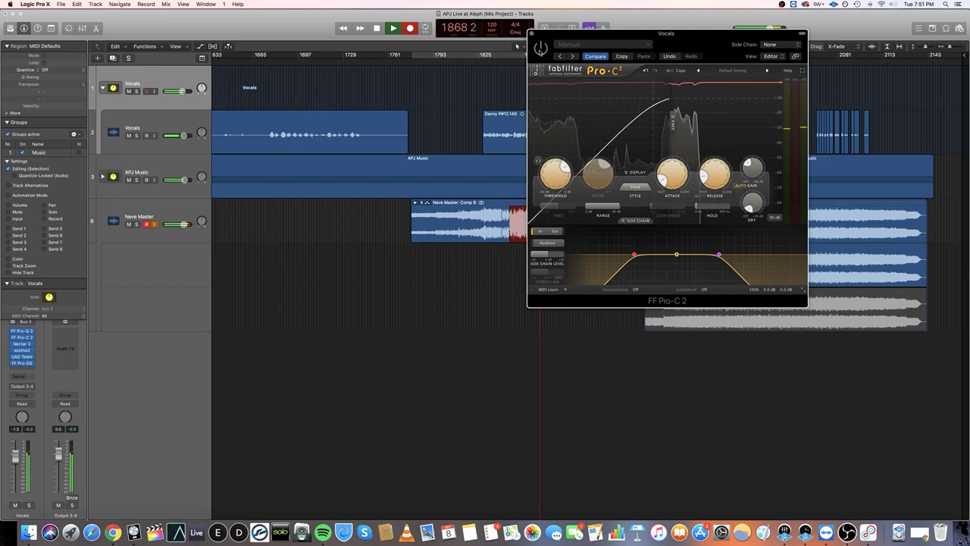
{"action": "left_click", "coordinate": [540, 47]}
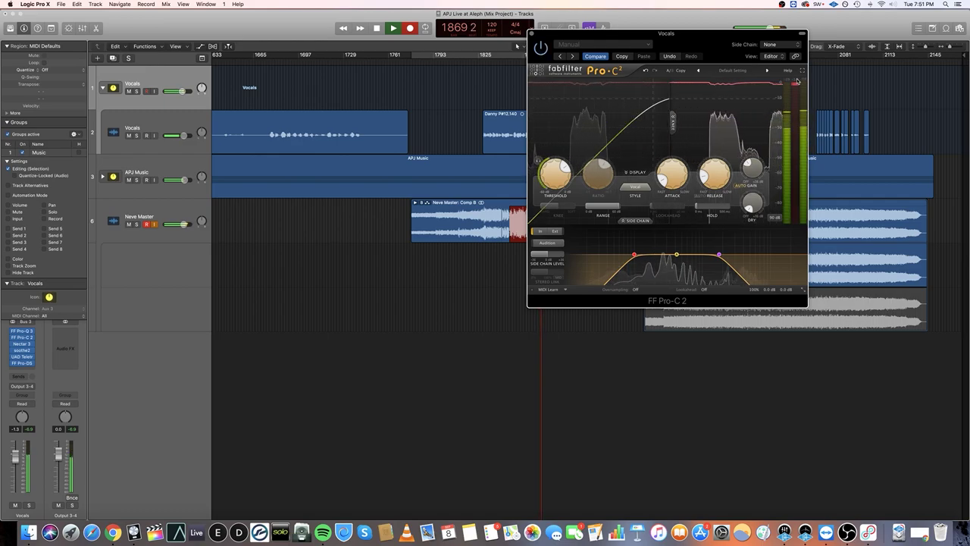
{"action": "mouse_move", "coordinate": [549, 171]}
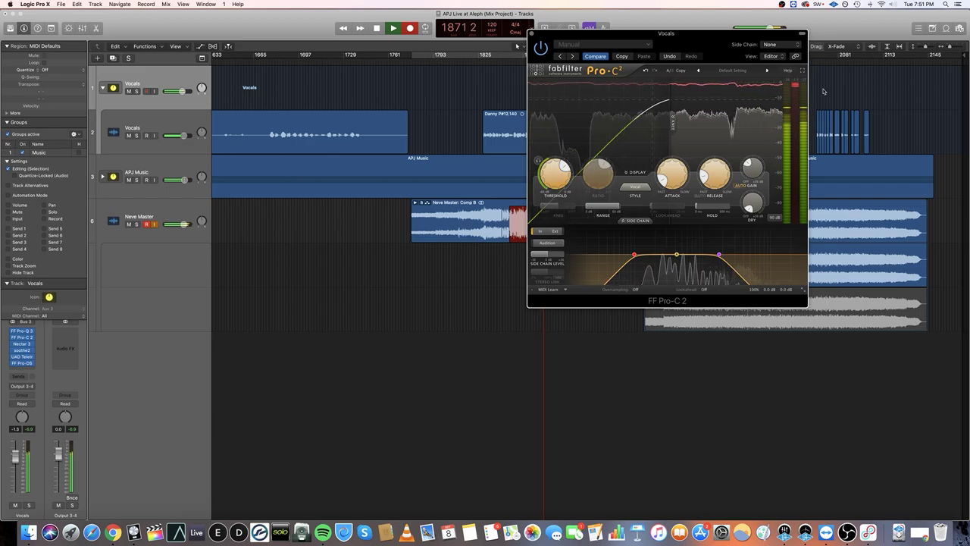
{"action": "mouse_move", "coordinate": [752, 170]}
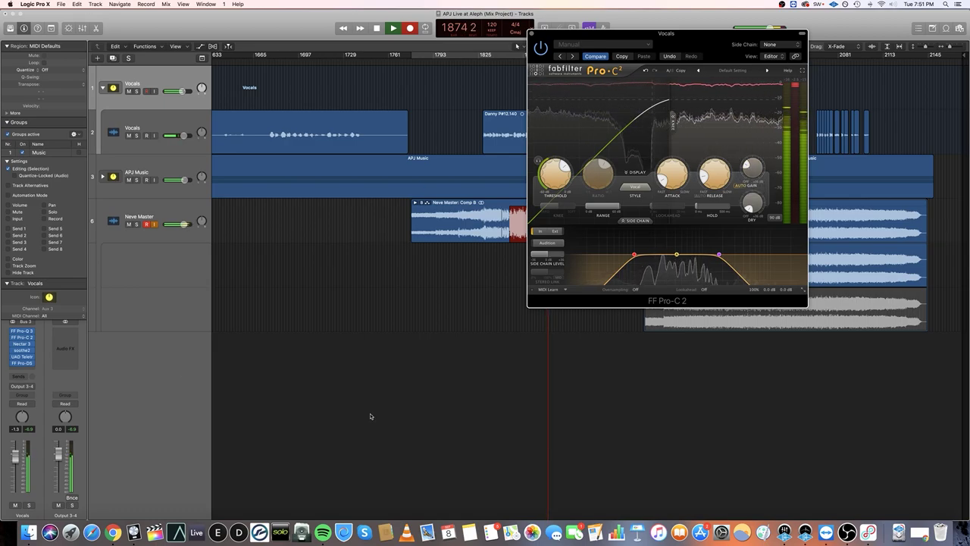
Solo the Vocals bus while lowering the Pro-Q 3 midrange bell to about +0.85 dB near 994 Hz, and unsolo it
{"action": "key", "text": "x"}
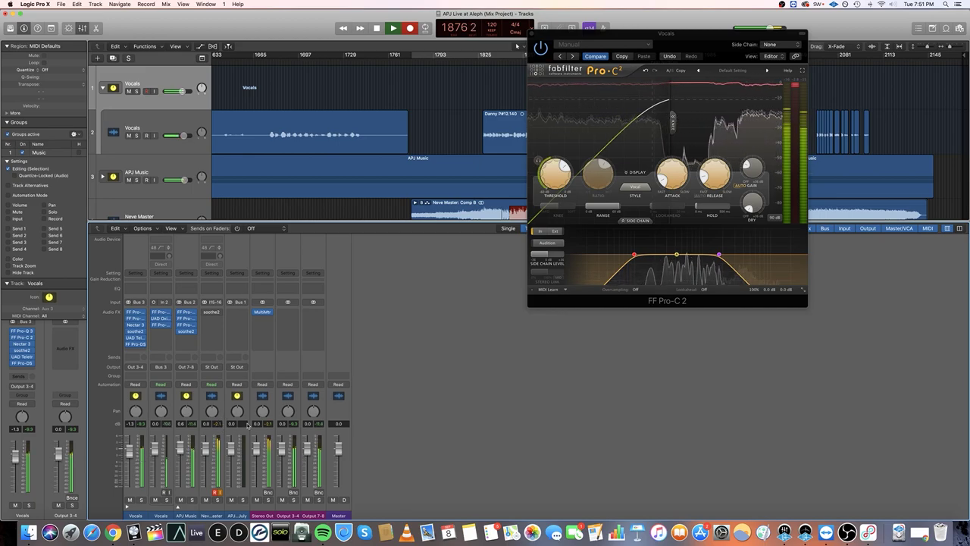
{"action": "left_click", "coordinate": [137, 313]}
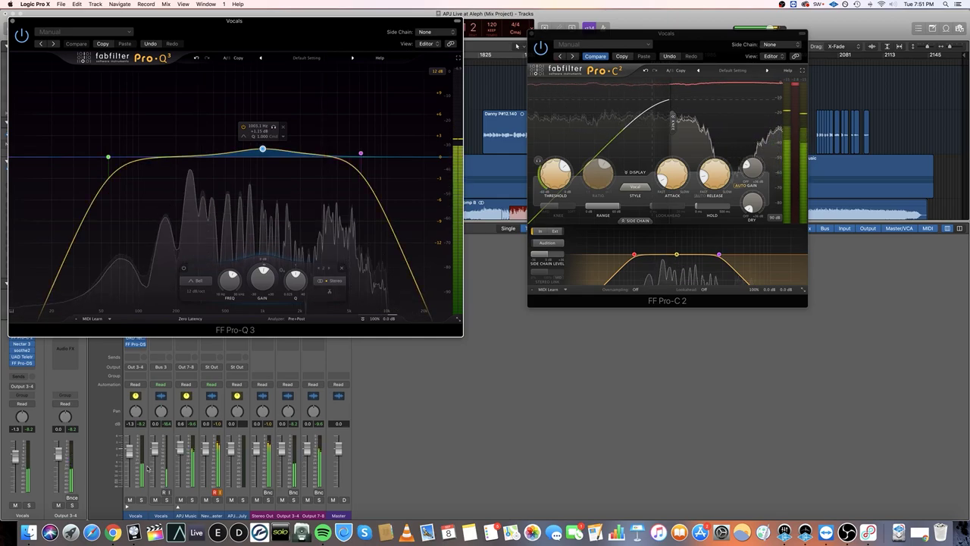
{"action": "left_click", "coordinate": [141, 502]}
{"action": "left_click_drag", "start_coordinate": [273, 126], "coordinate": [262, 153]}
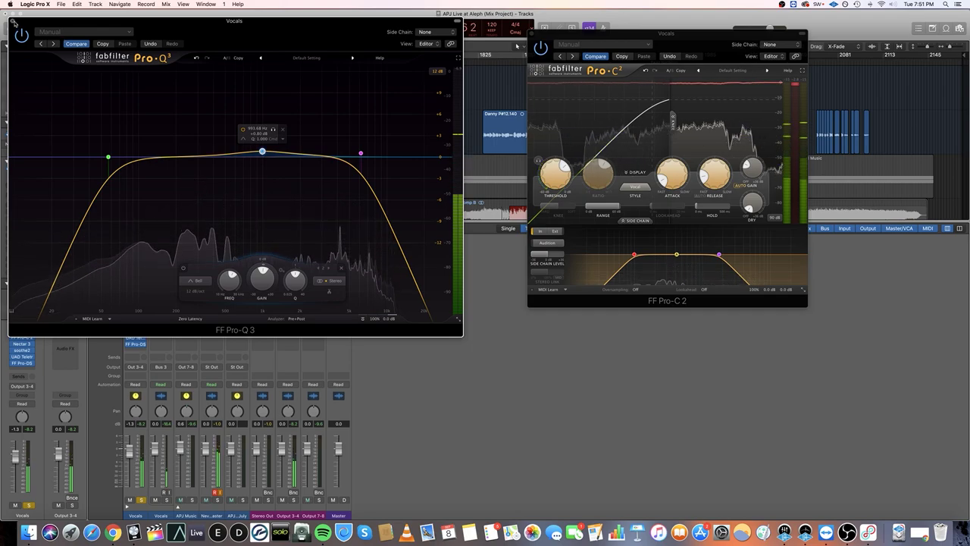
{"action": "key", "text": "super+w"}
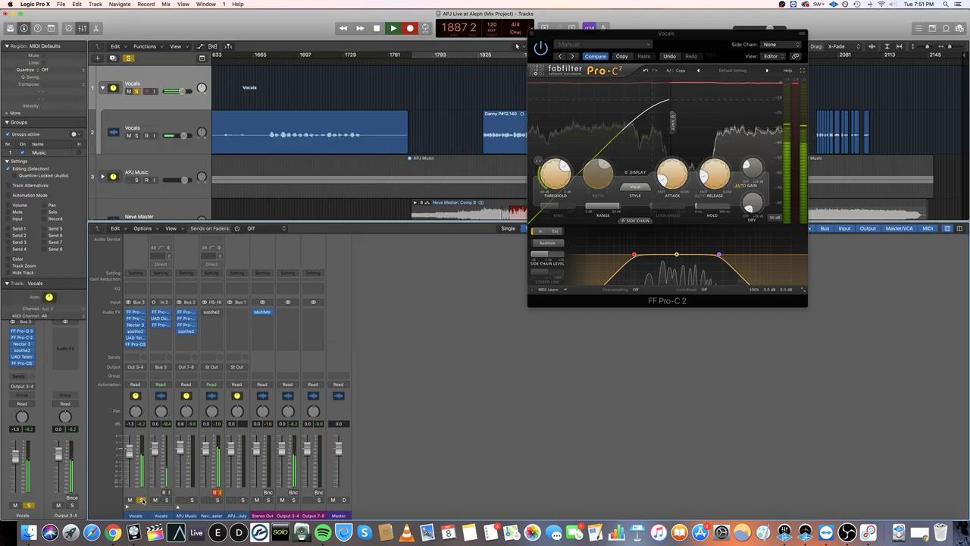
{"action": "left_click", "coordinate": [141, 500]}
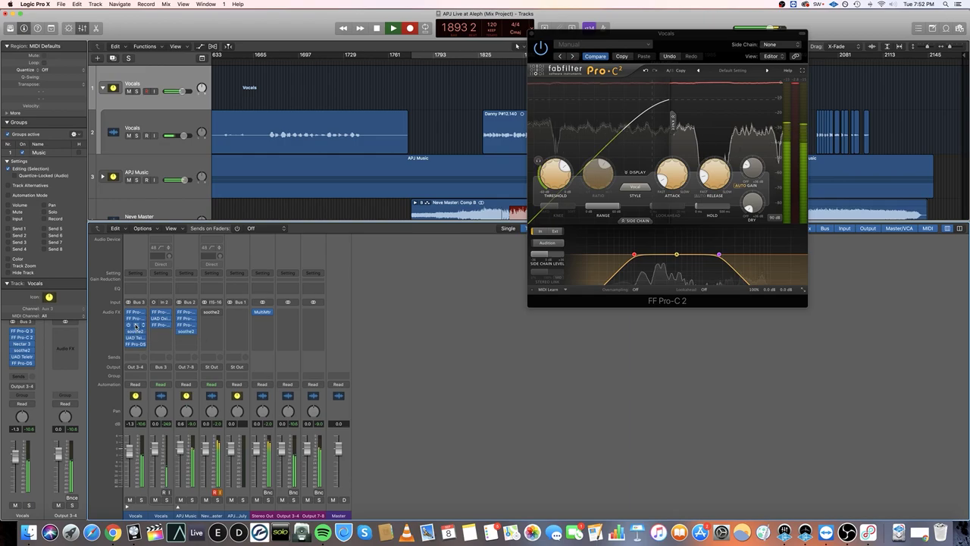
Lower the Compressor 1 threshold in the Vocals bus's Nectar 3 to about -21.1 dB, and close the Nectar 3 and Pro-C 2 windows
{"action": "left_click", "coordinate": [135, 325]}
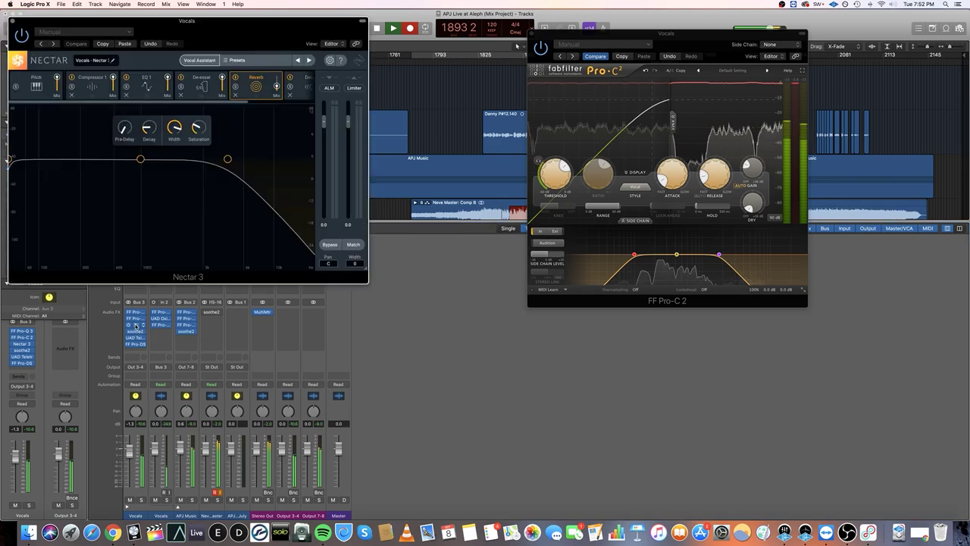
{"action": "left_click", "coordinate": [101, 81]}
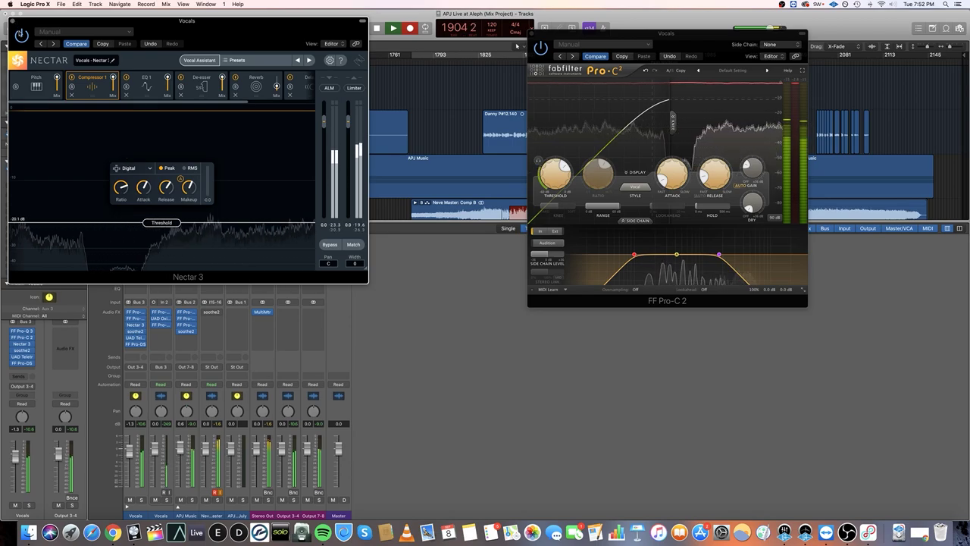
{"action": "left_click_drag", "start_coordinate": [152, 222], "coordinate": [157, 227]}
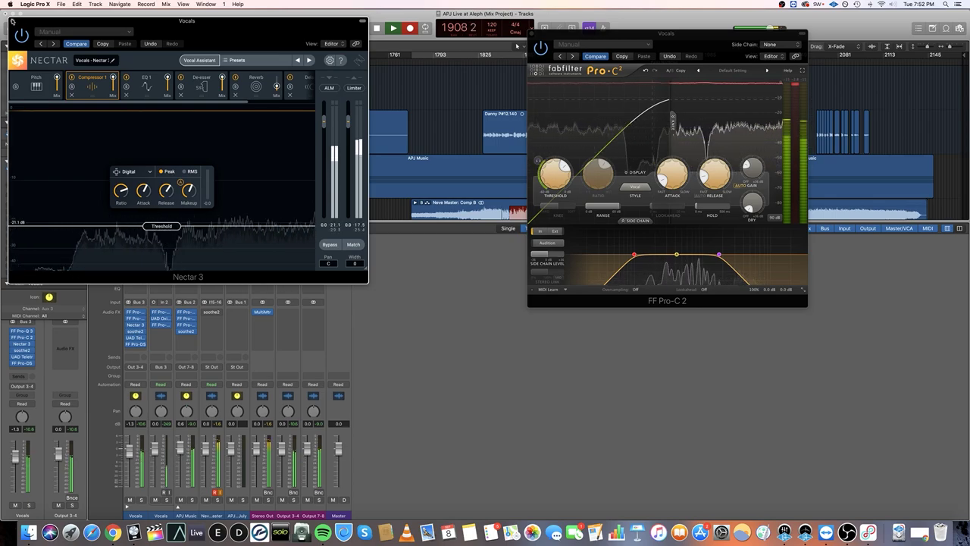
{"action": "left_click", "coordinate": [11, 22]}
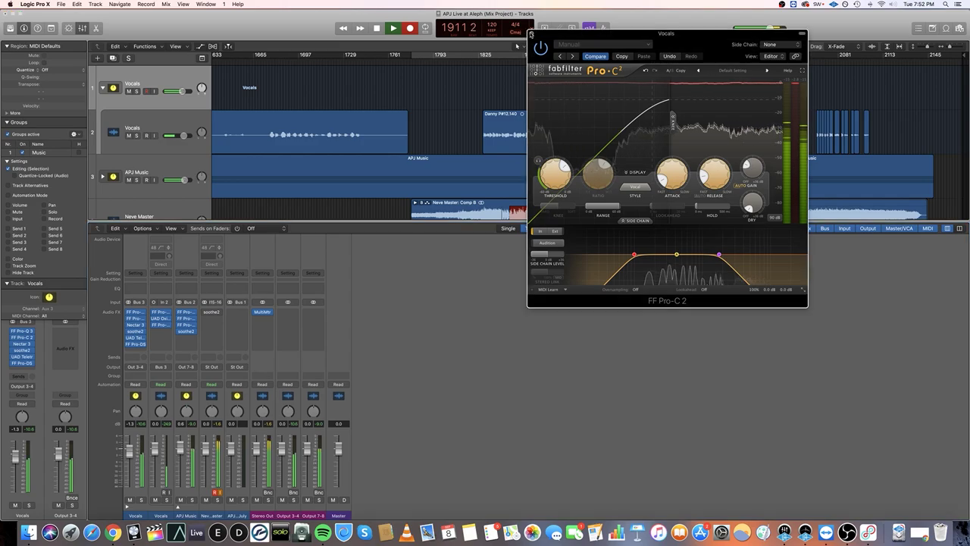
{"action": "left_click", "coordinate": [531, 34]}
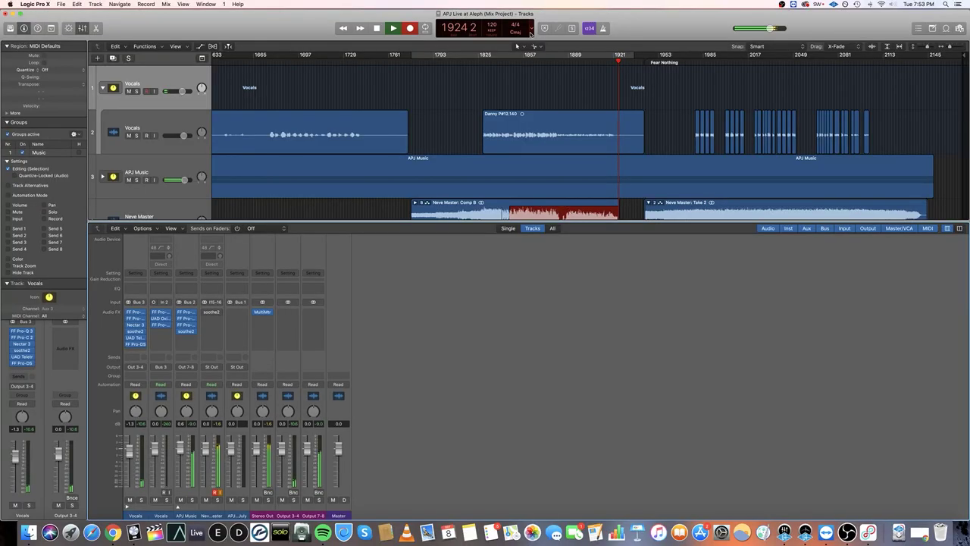
Stop the current recording and start a new one on the Neve Master track from bar 1825, just before the second vocal region
{"action": "key", "text": "space"}
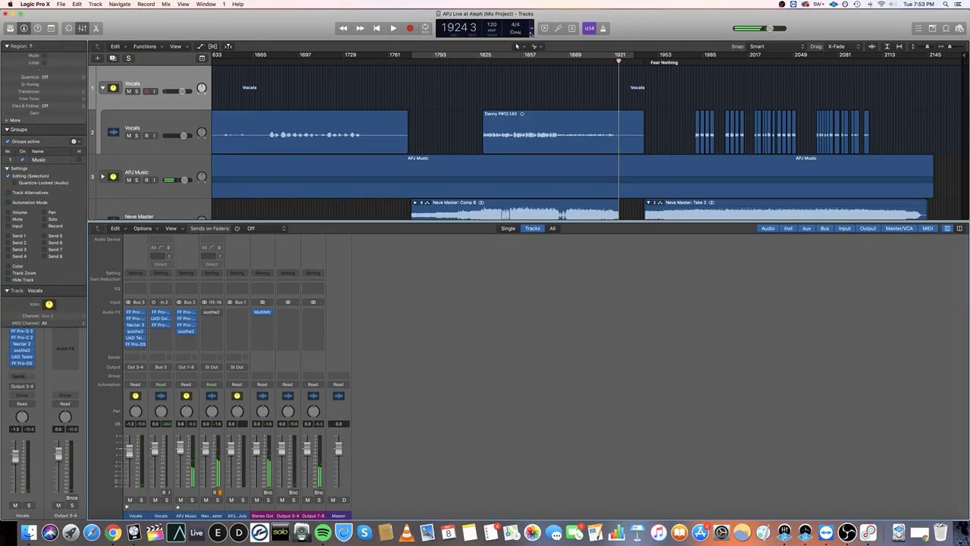
{"action": "left_click", "coordinate": [481, 61]}
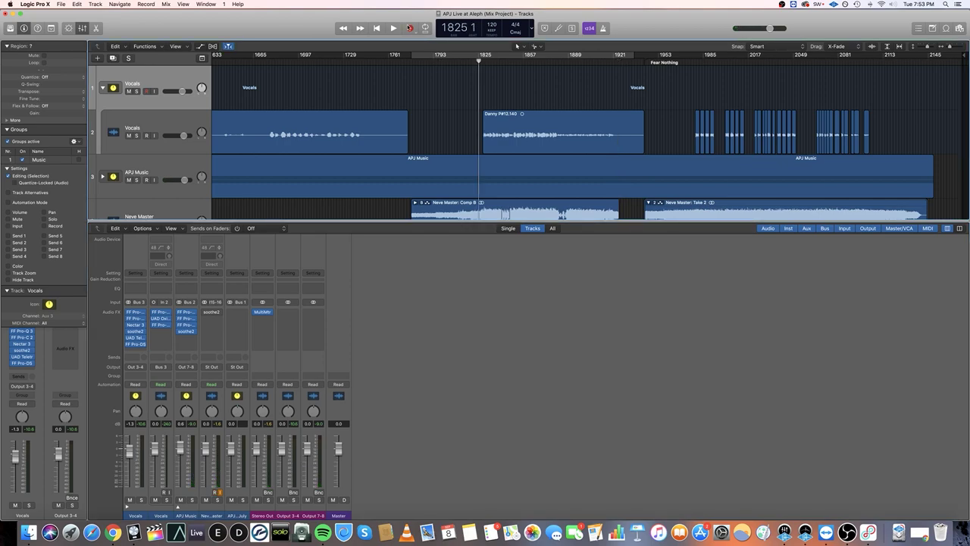
{"action": "left_click", "coordinate": [410, 28]}
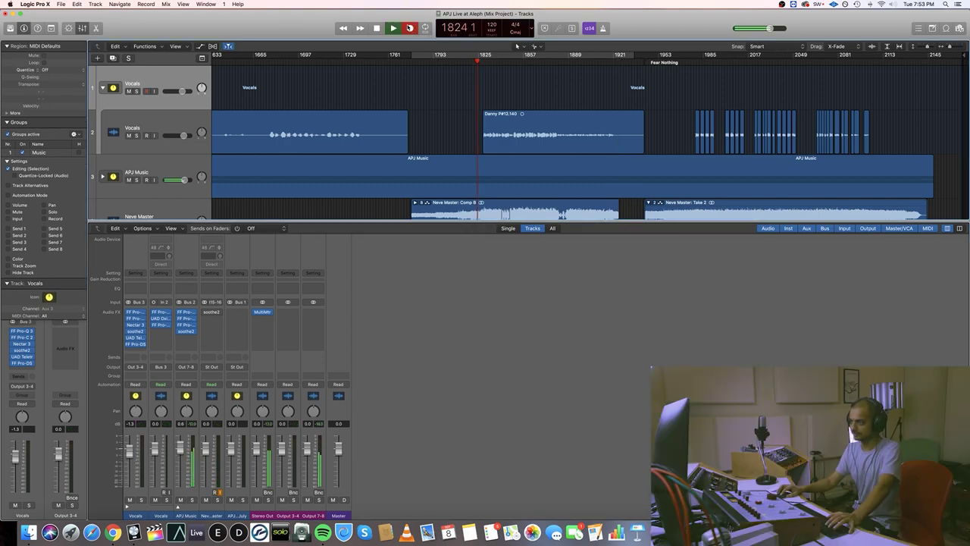